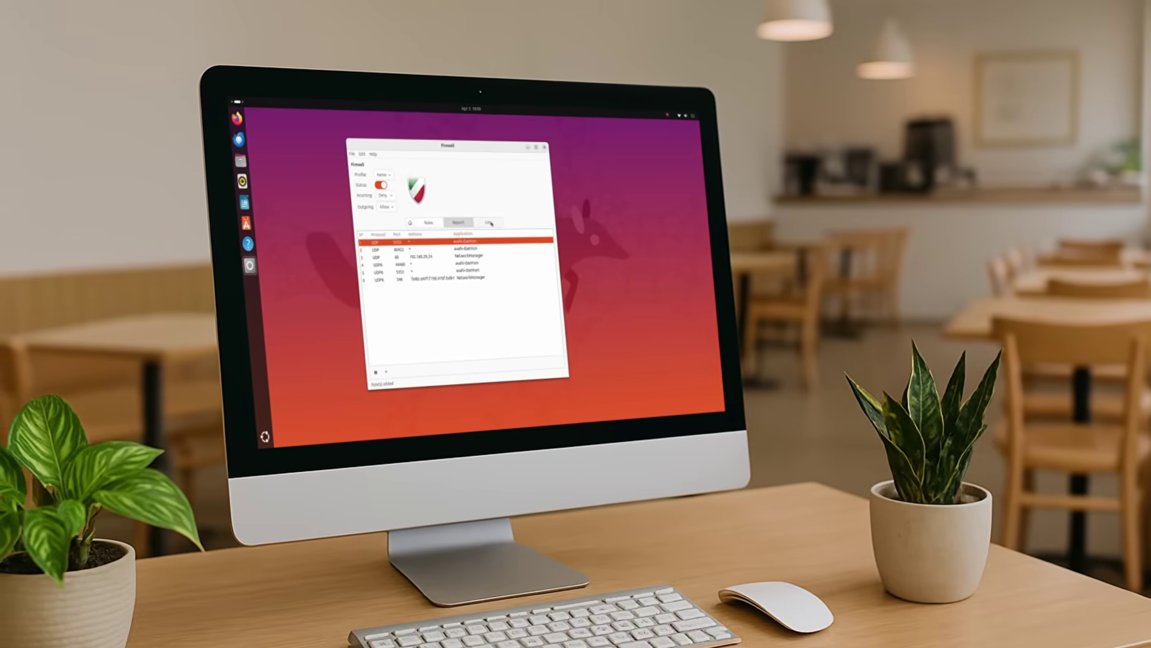
Select the avahi-daemon port 5353 report entry, view the log, then return to the help page
{"action": "left_click", "coordinate": [470, 272]}
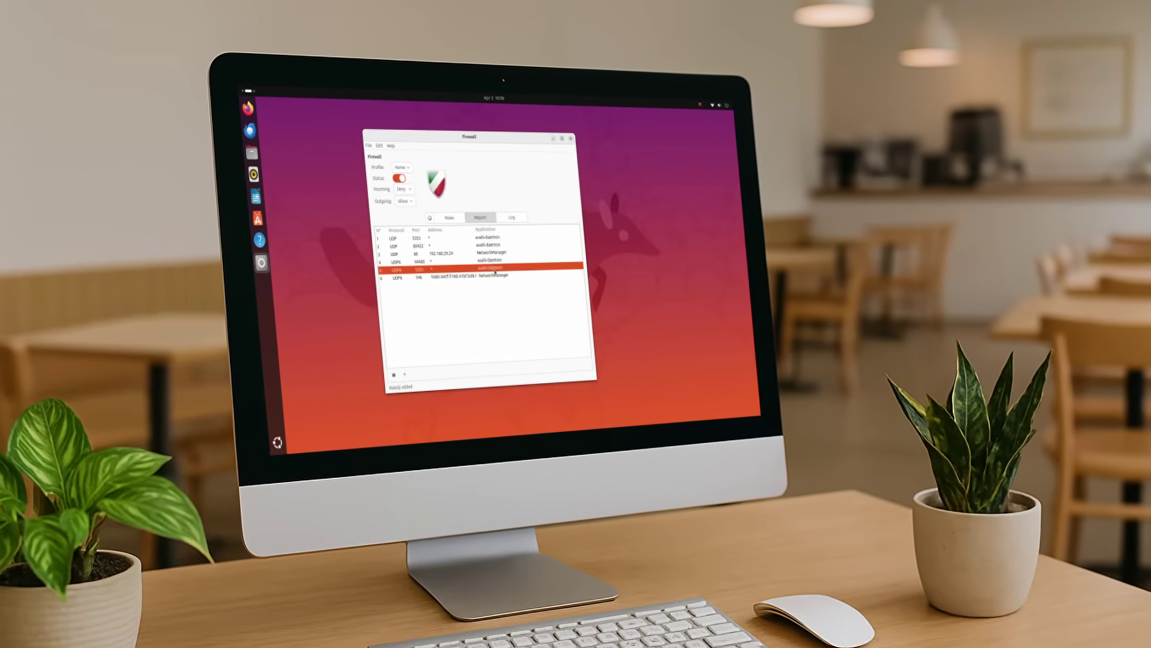
{"action": "left_click", "coordinate": [511, 217]}
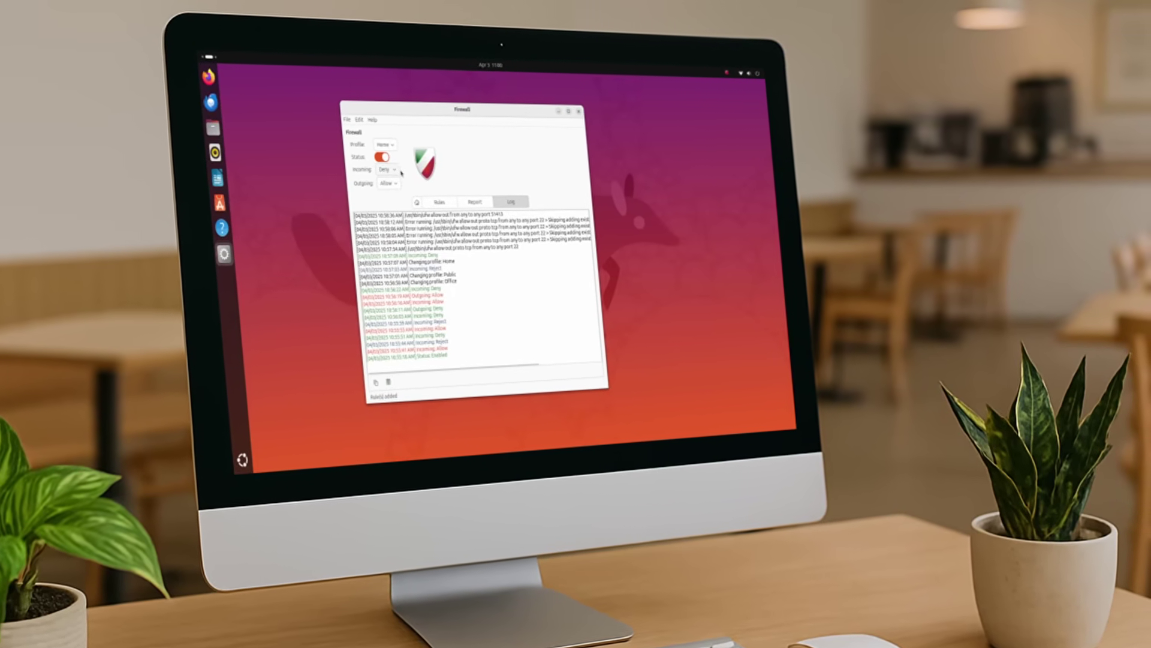
{"action": "left_click", "coordinate": [417, 202]}
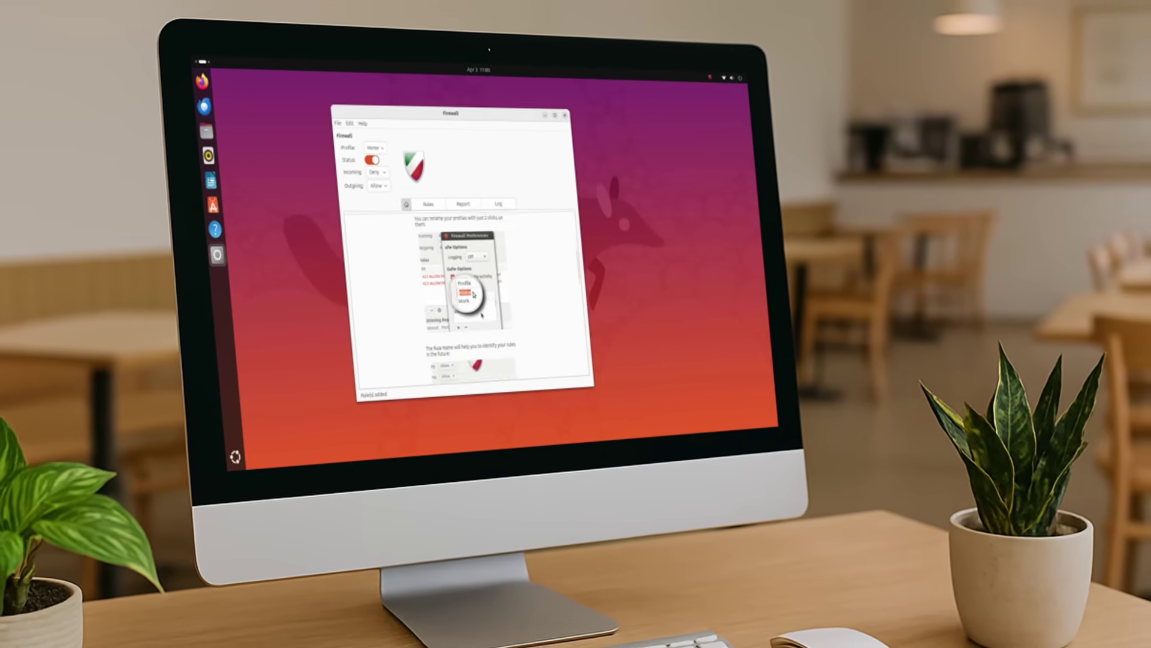
Scroll down the help page to the FAQ answers, highlighting the first answer
{"action": "scroll", "coordinate": [468, 300], "scroll_direction": "down", "scroll_amount": 5}
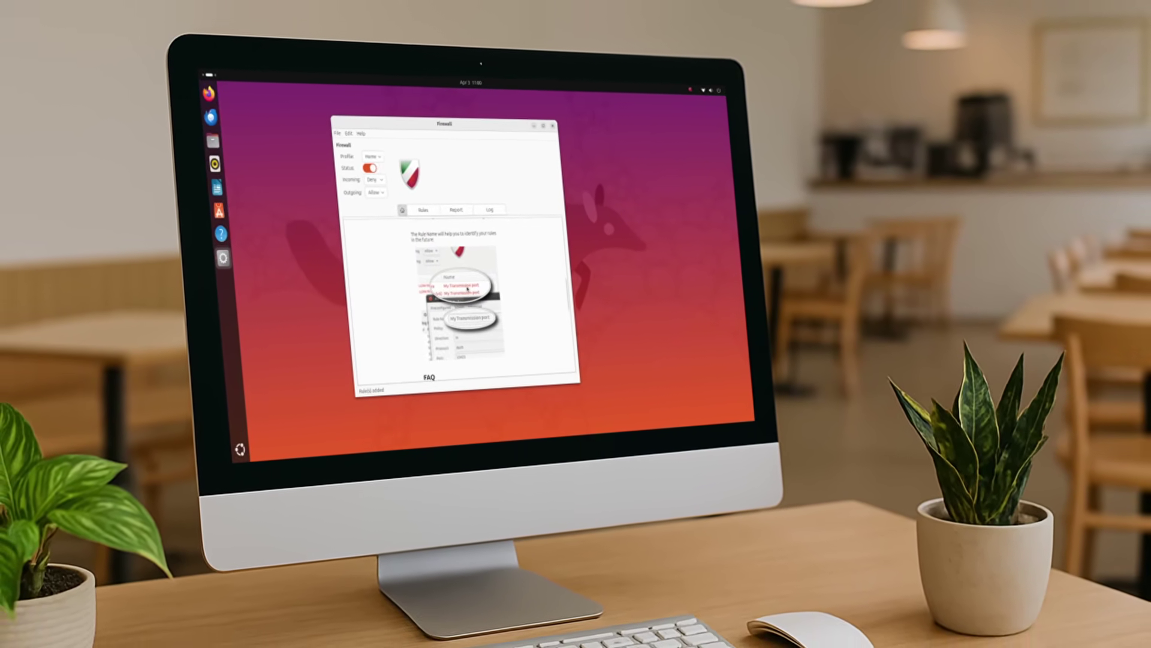
{"action": "scroll", "coordinate": [461, 305], "scroll_direction": "down", "scroll_amount": 3}
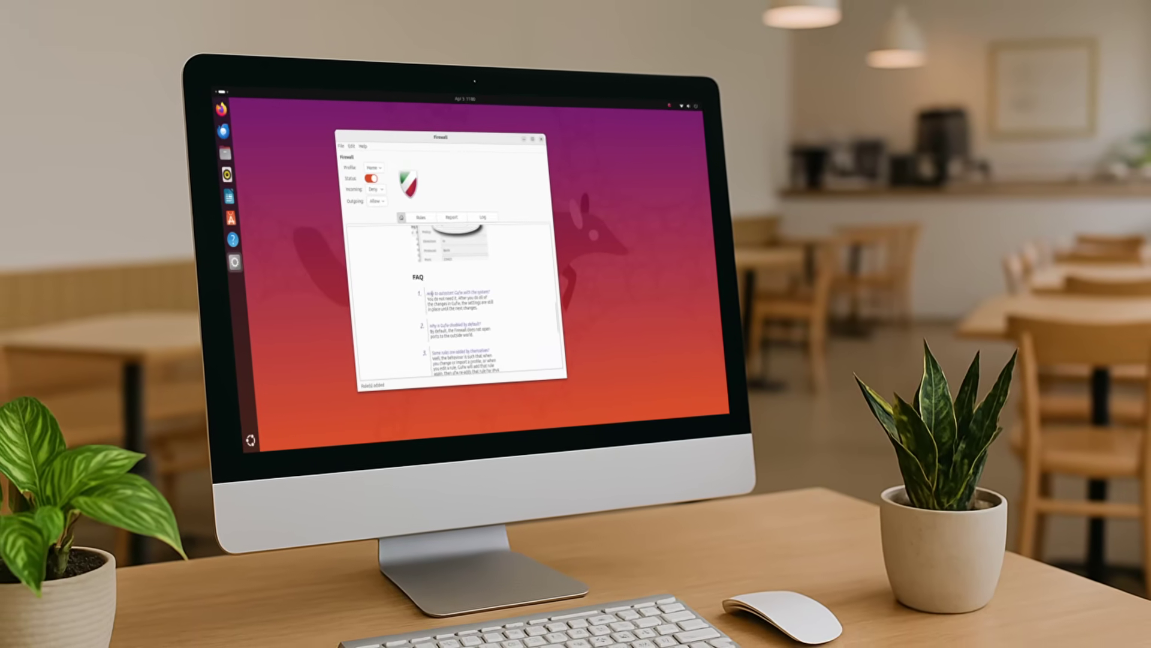
{"action": "left_click_drag", "start_coordinate": [427, 299], "coordinate": [455, 297]}
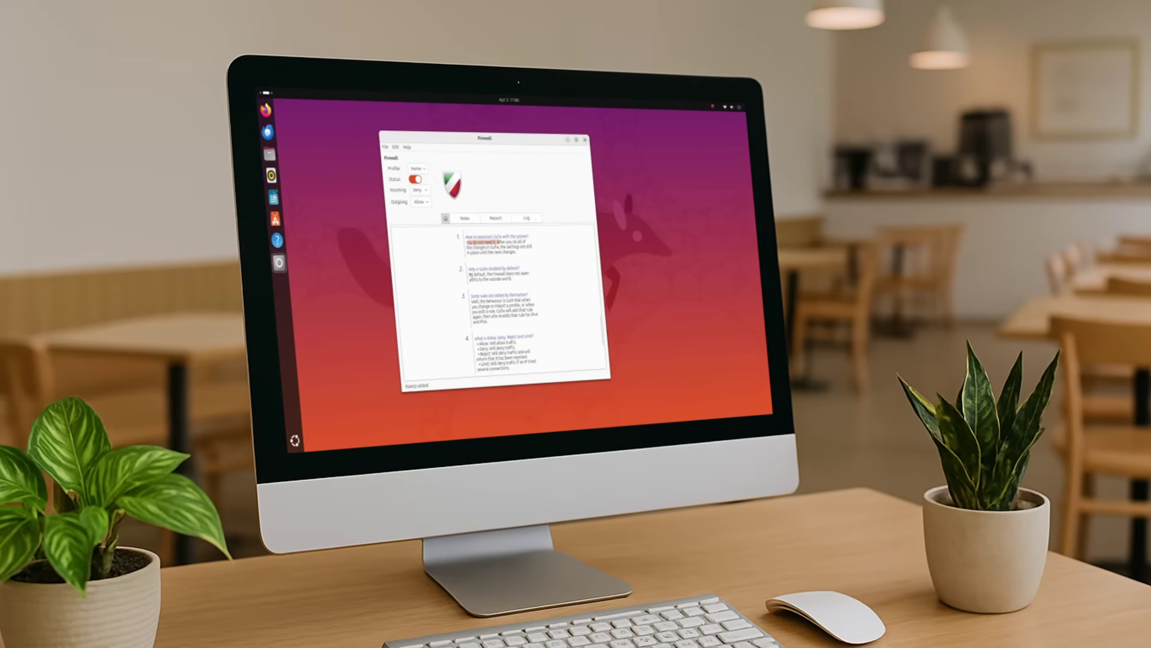
{"action": "scroll", "coordinate": [546, 309], "scroll_direction": "down", "scroll_amount": 3}
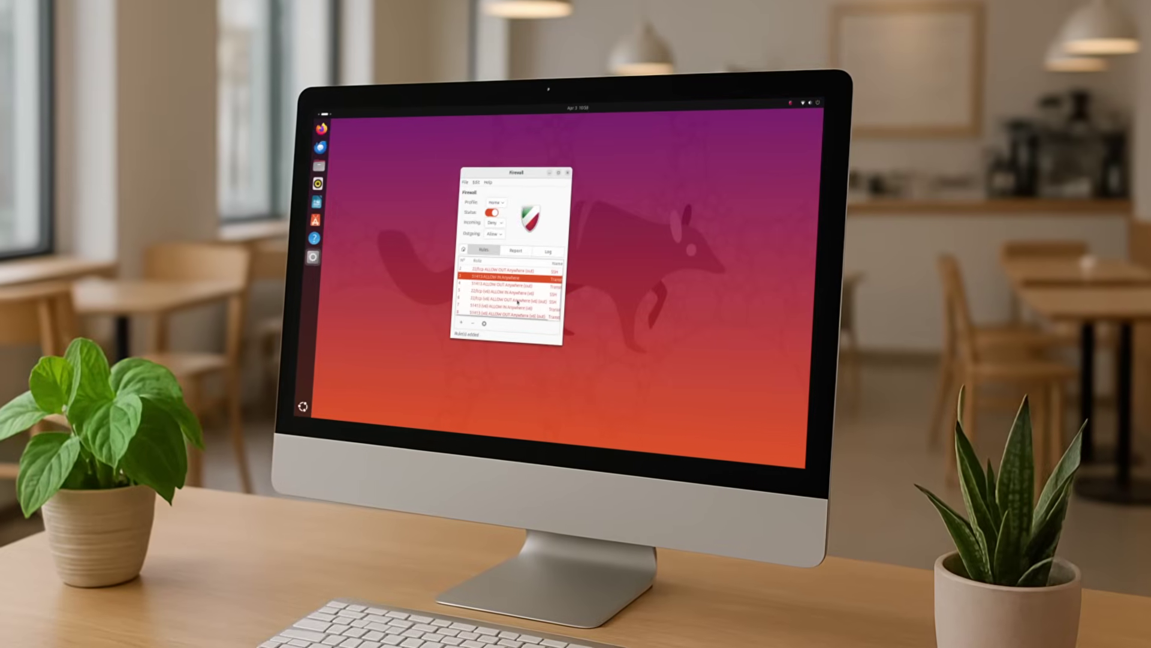
Enlarge the Gufw window to show all eight rules, then run sudo ufw status in a terminal
{"action": "left_click_drag", "start_coordinate": [563, 352], "coordinate": [668, 433]}
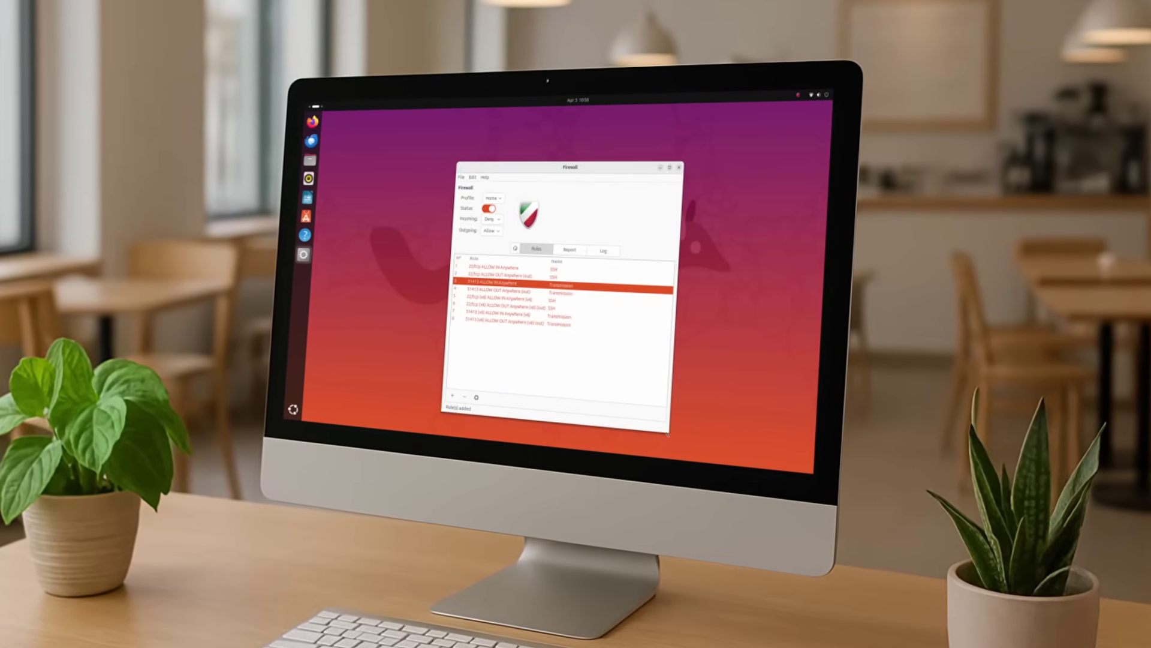
{"action": "key", "text": "ctrl+alt+t"}
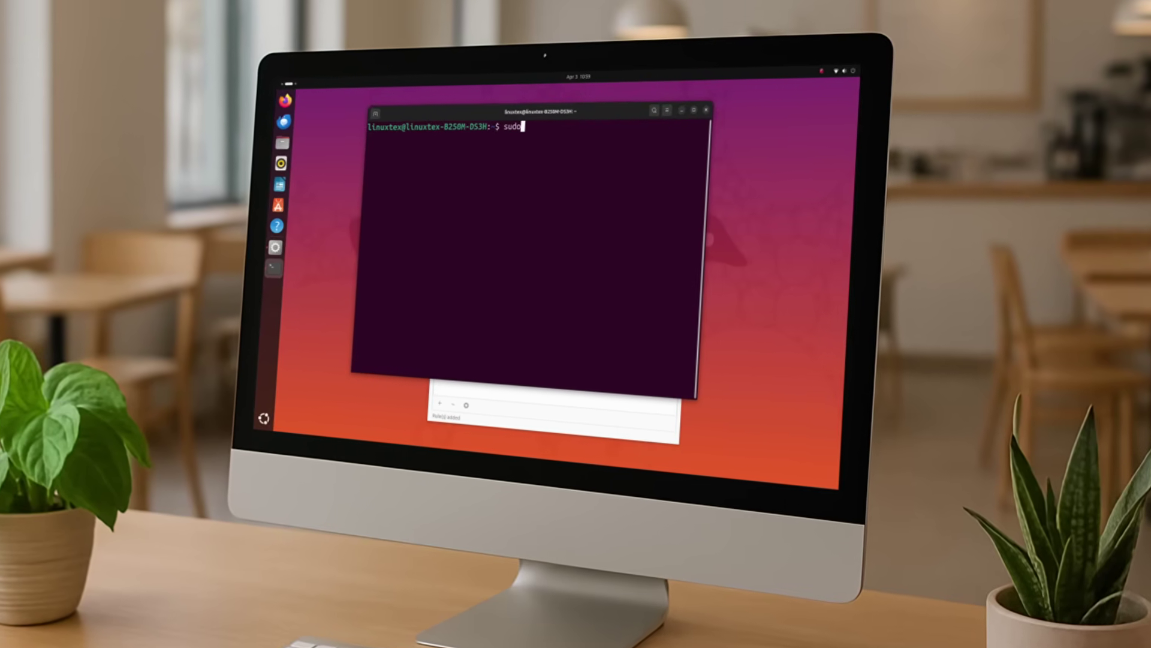
{"action": "type", "text": "sudo ufw s"}
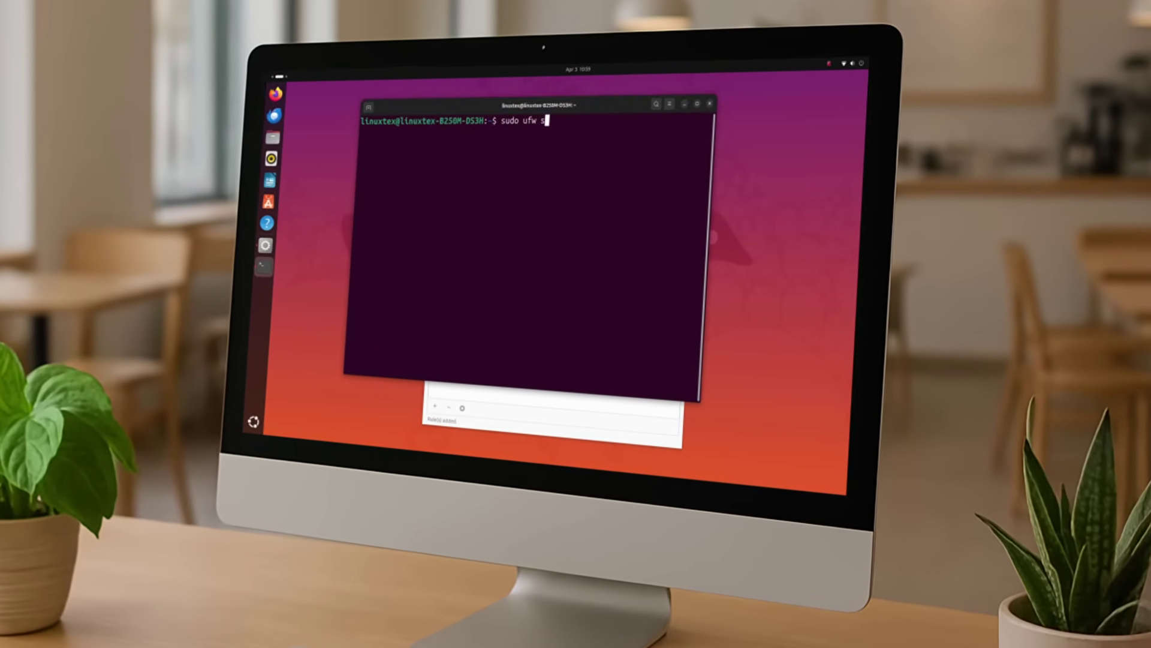
{"action": "type", "text": "tatus"}
{"action": "key", "text": "Return"}
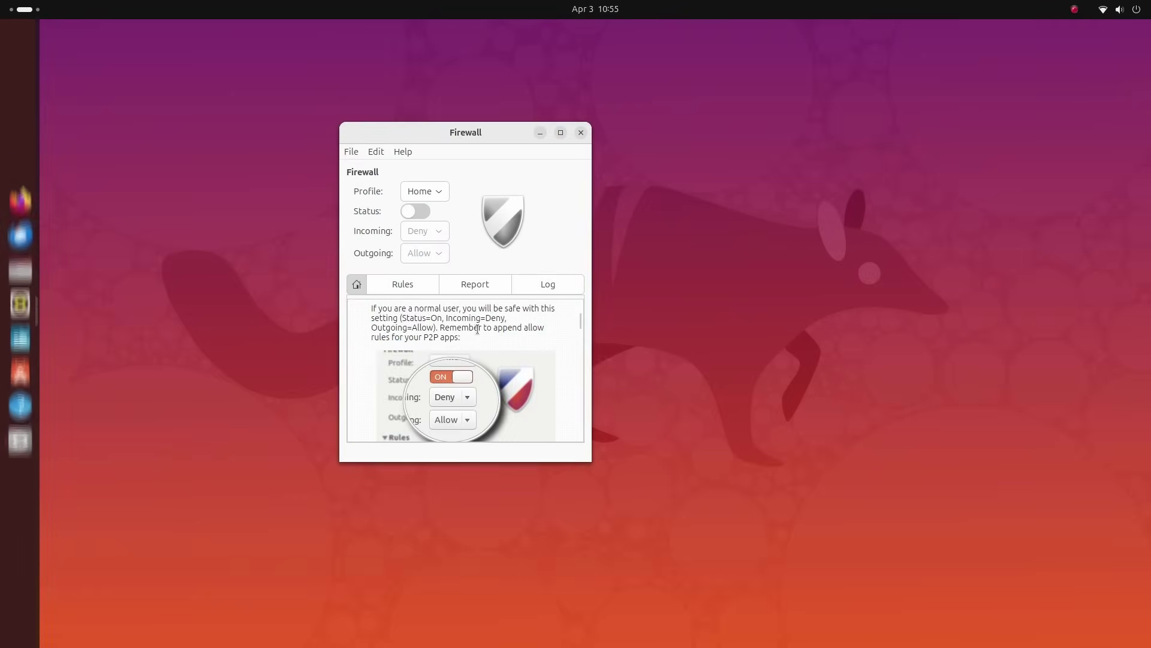
Scroll the help page back to the top and switch the firewall Status on
{"action": "scroll", "coordinate": [480, 387], "scroll_direction": "up", "scroll_amount": 3}
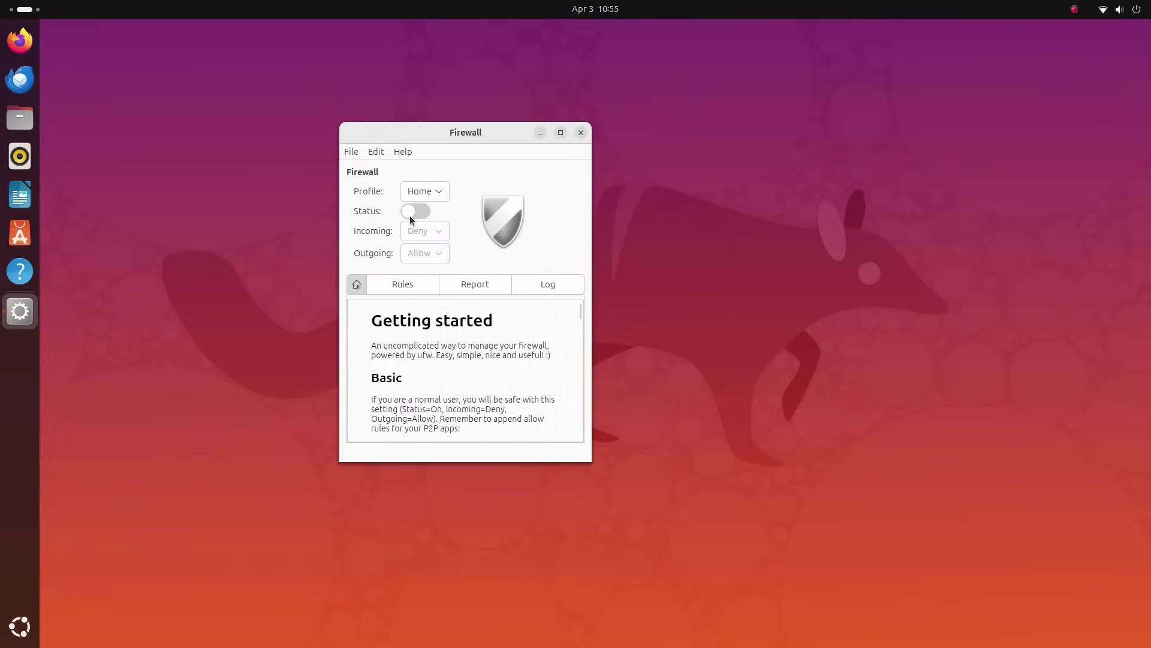
{"action": "left_click", "coordinate": [418, 212]}
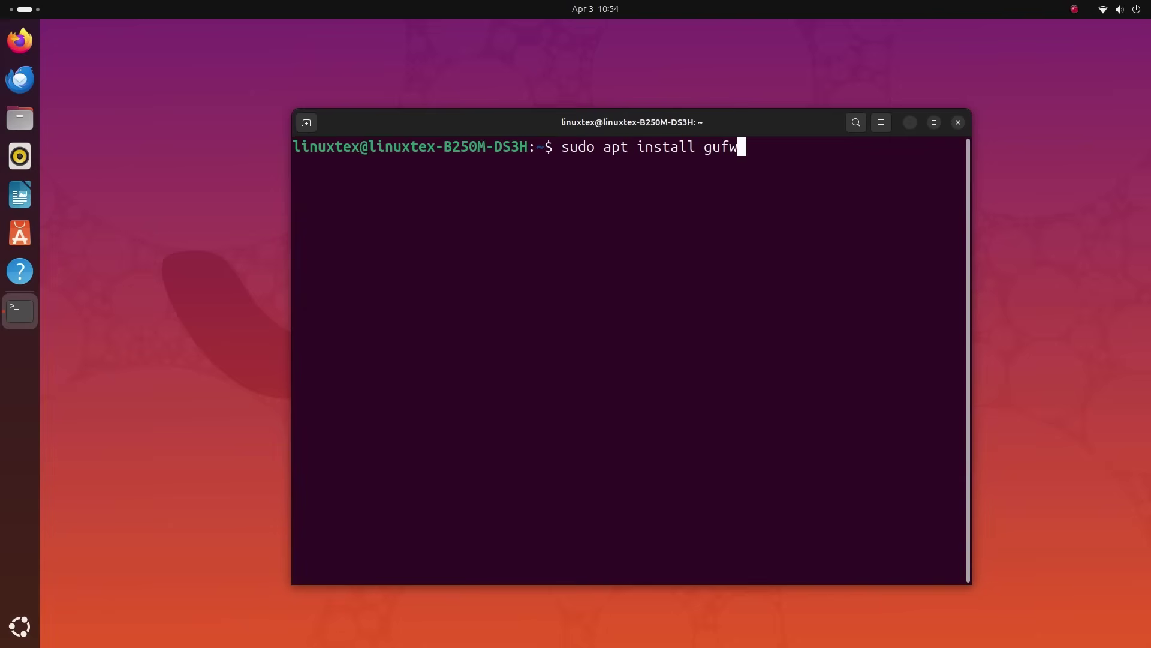
Run sudo apt install gufw and enter the sudo password to start the install
{"action": "key", "text": "Return"}
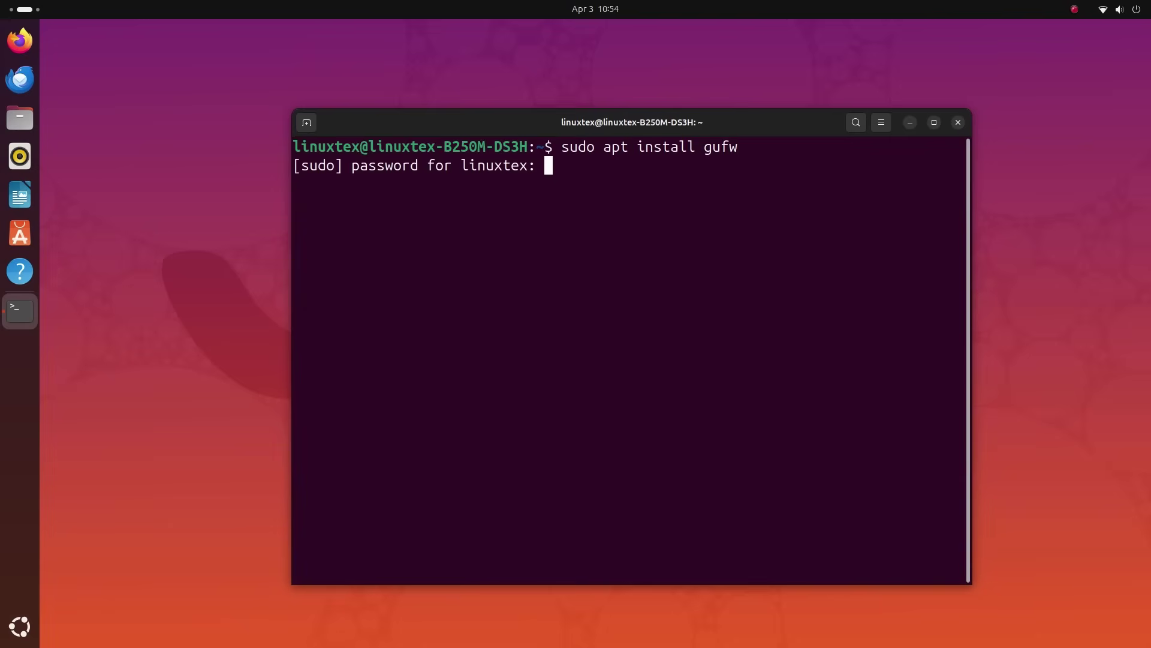
{"action": "key", "text": "Return"}
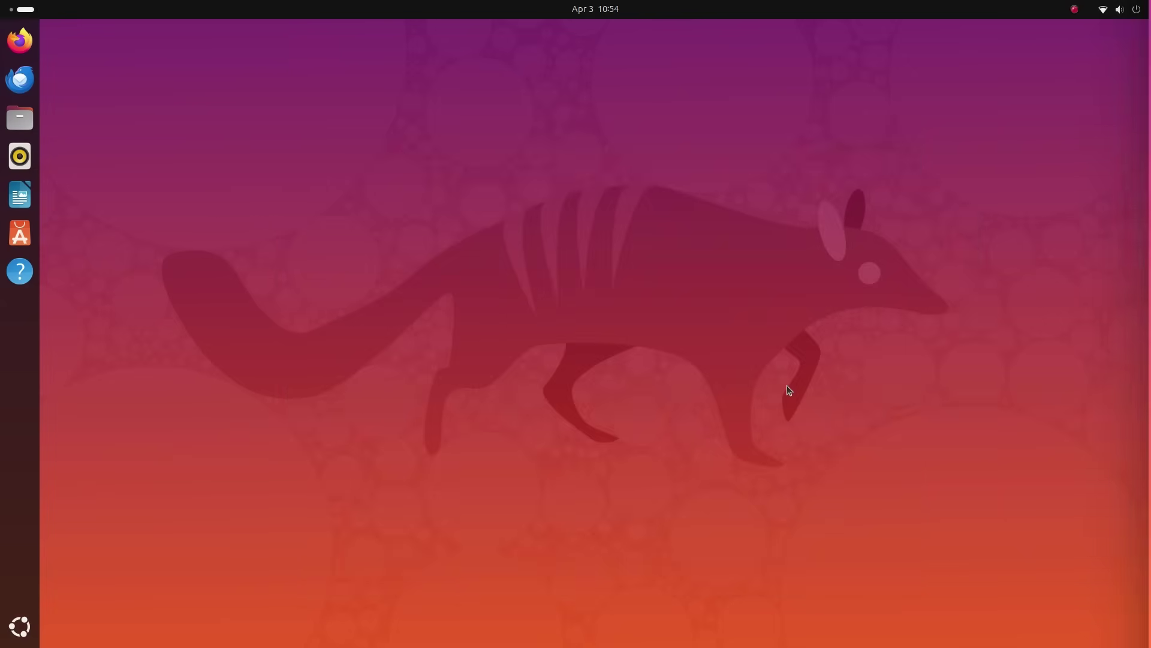
Launch Firewall Configuration from the app search and authenticate with the sudo password
{"action": "key", "text": "super"}
{"action": "type", "text": "fire"}
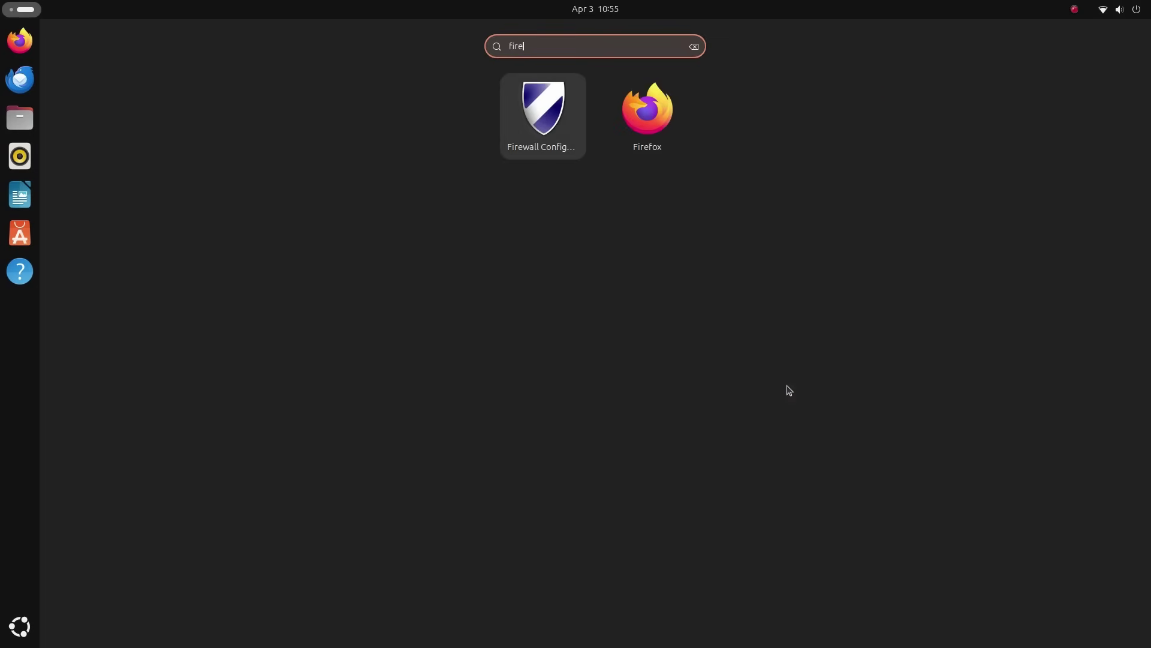
{"action": "type", "text": "w"}
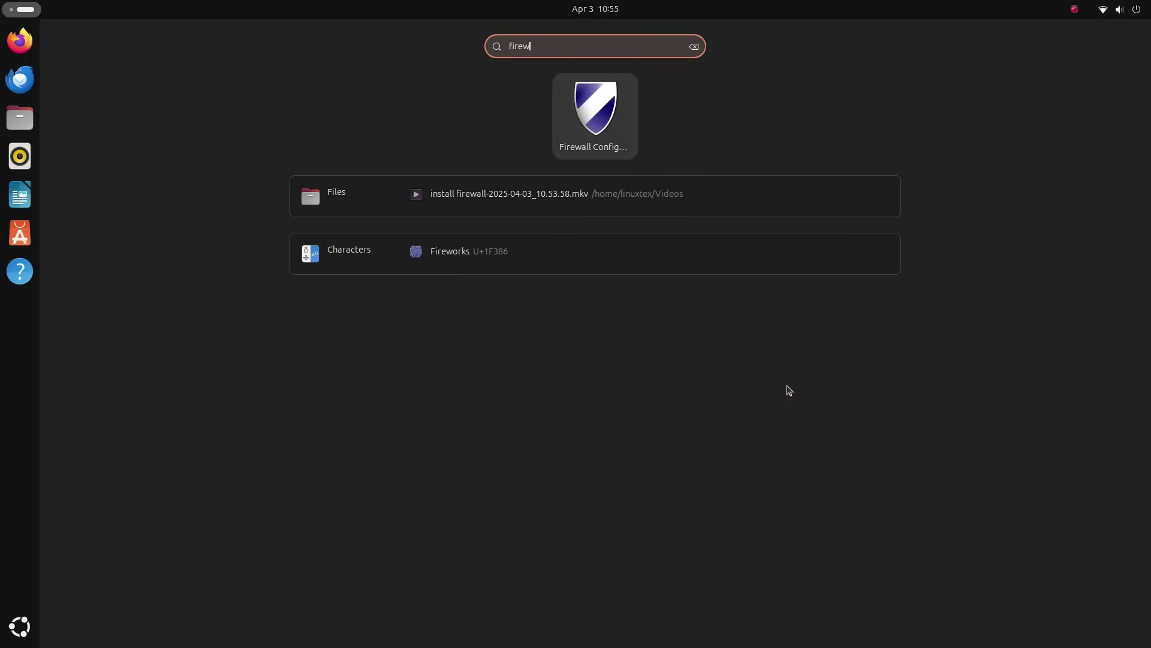
{"action": "left_click", "coordinate": [594, 110]}
{"action": "type", "text": "********"}
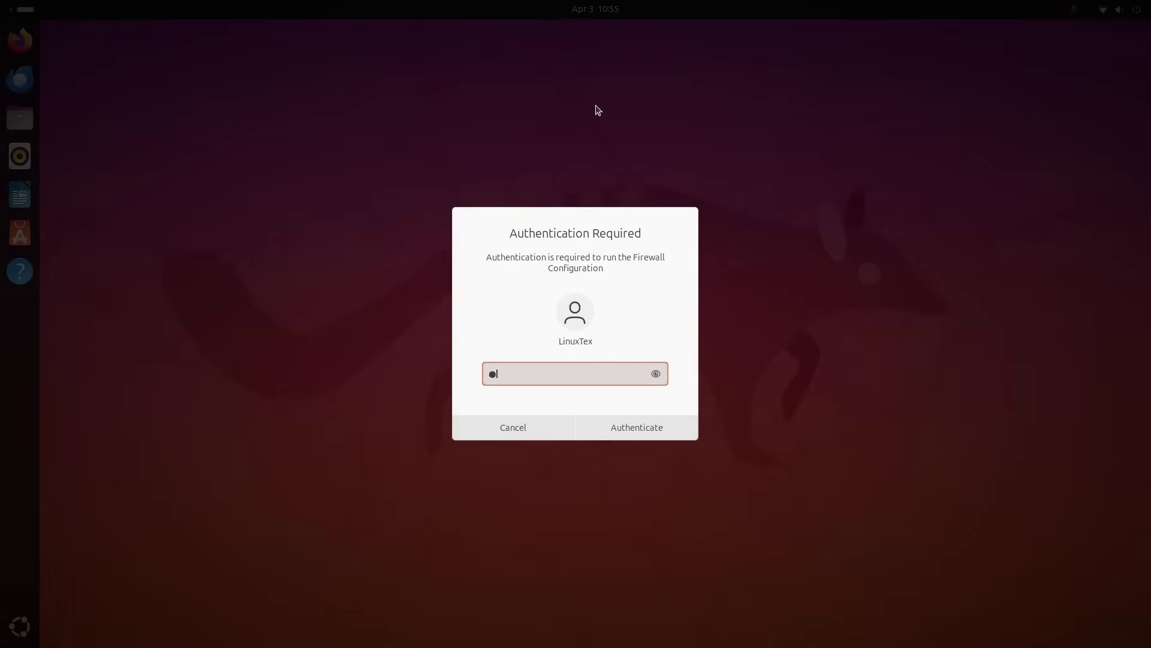
{"action": "key", "text": "Return"}
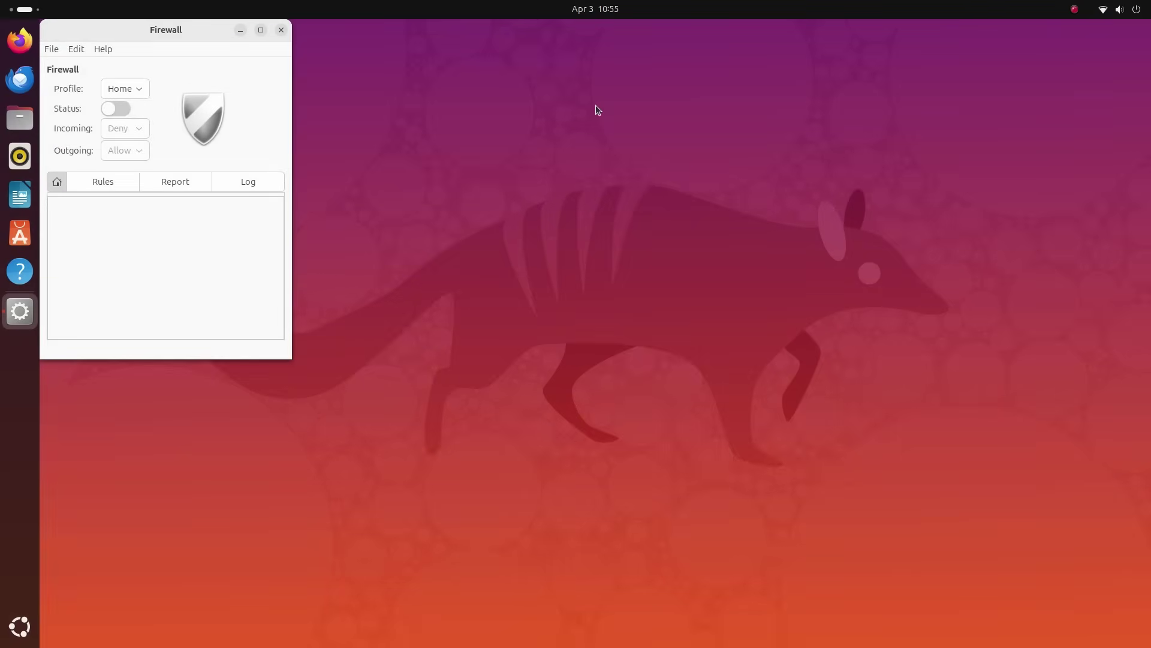
Move the Gufw window to the screen centre and switch the firewall on
{"action": "left_click_drag", "start_coordinate": [167, 43], "coordinate": [467, 146]}
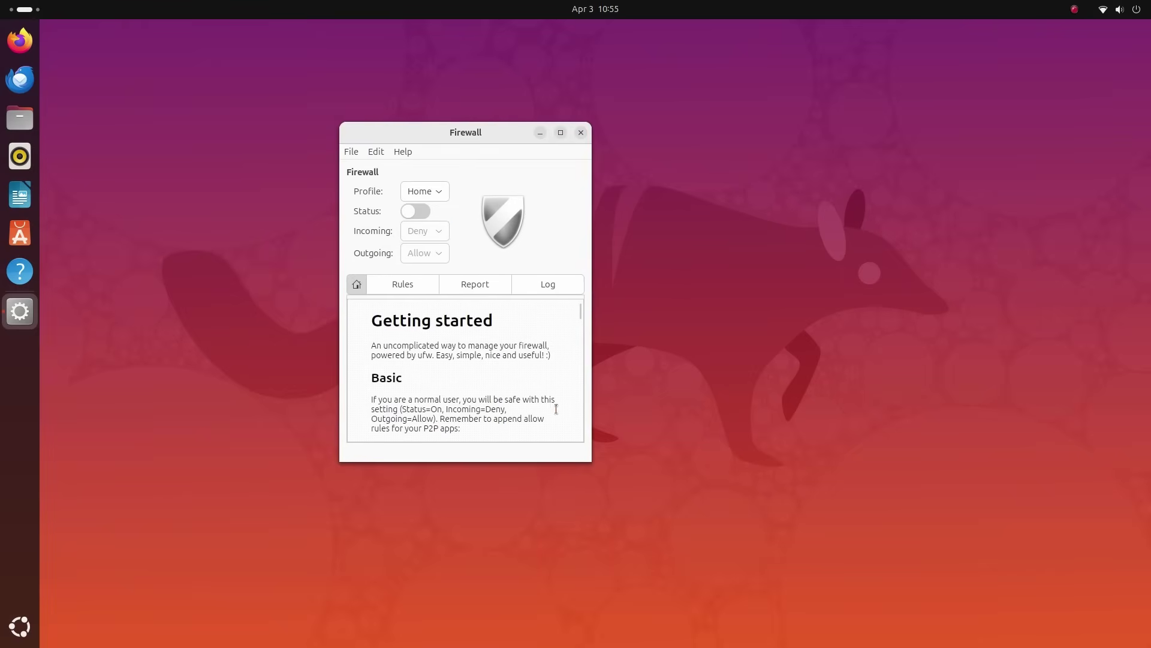
{"action": "scroll", "coordinate": [481, 391], "scroll_direction": "down", "scroll_amount": 5}
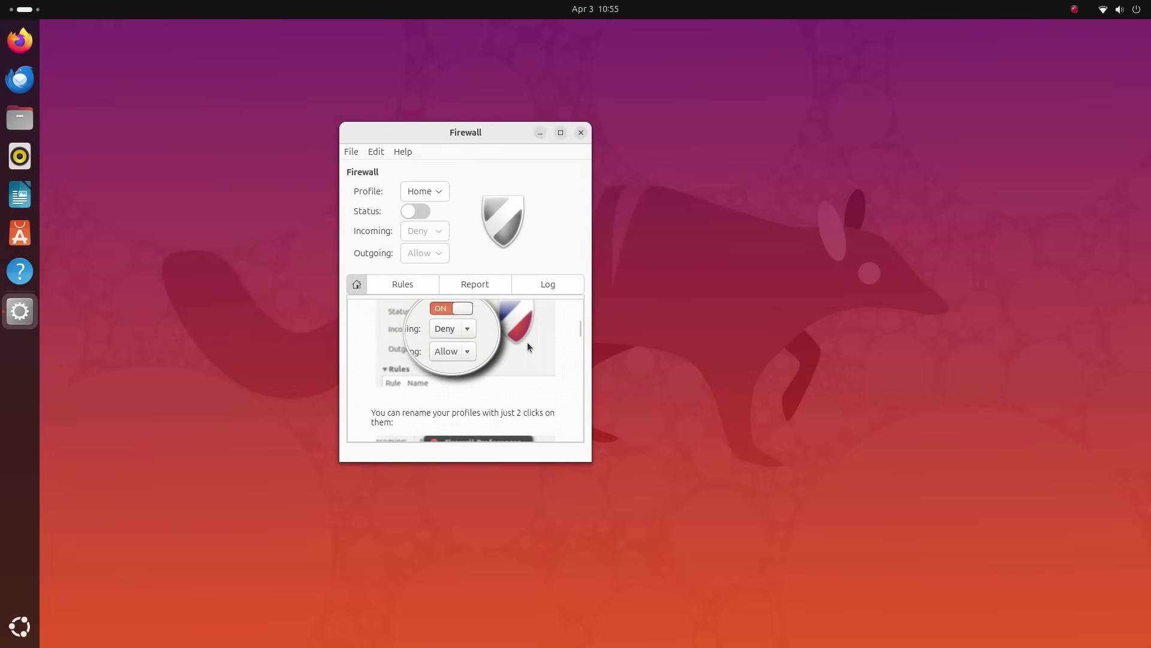
{"action": "scroll", "coordinate": [462, 351], "scroll_direction": "up", "scroll_amount": 2}
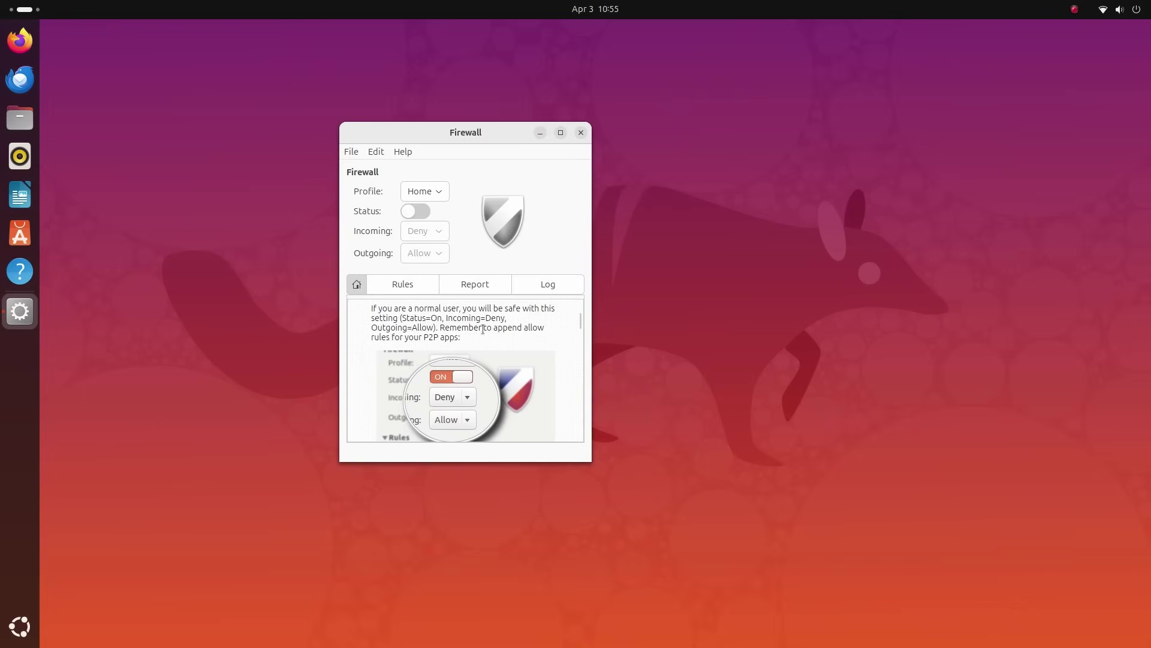
{"action": "scroll", "coordinate": [480, 387], "scroll_direction": "up", "scroll_amount": 3}
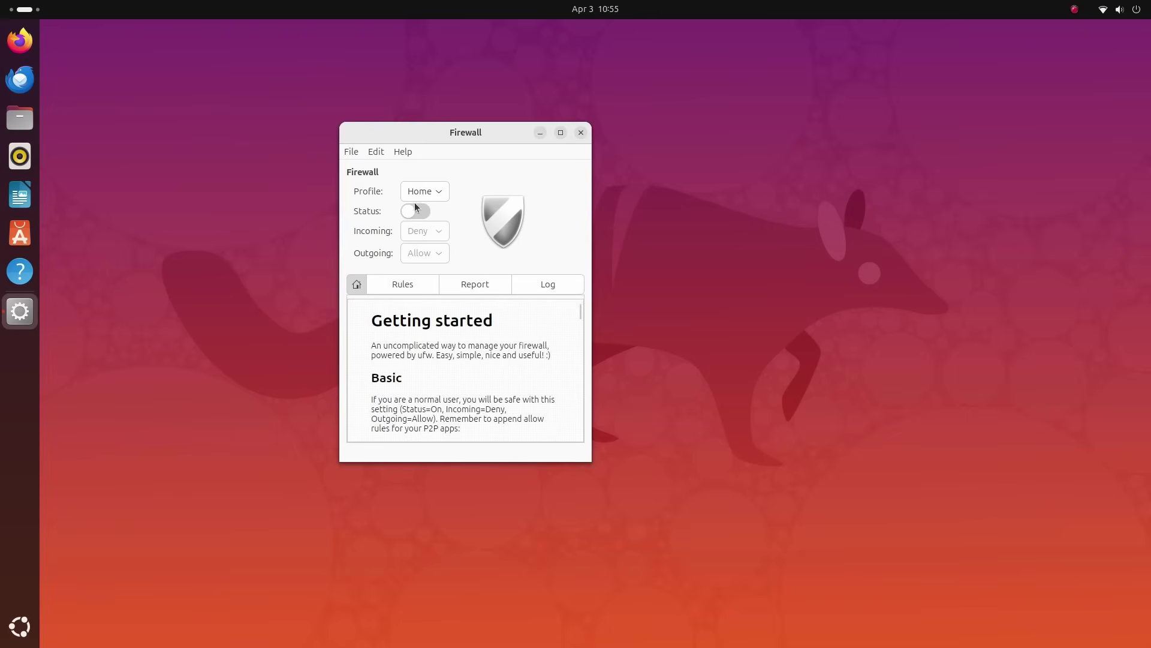
{"action": "left_click", "coordinate": [418, 212]}
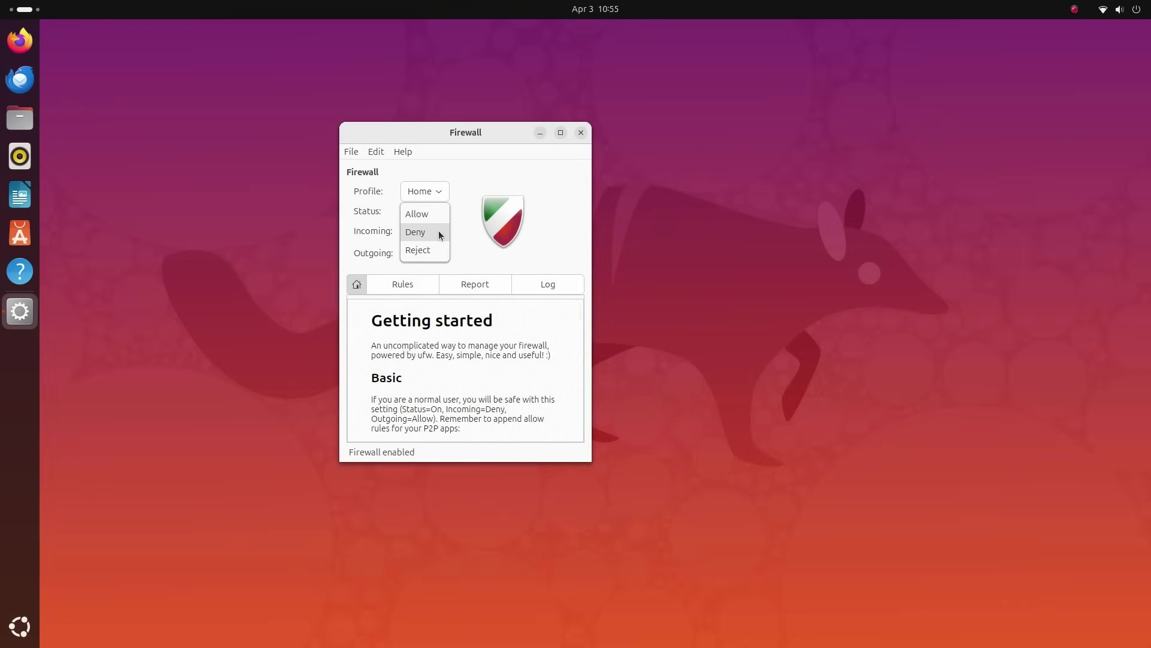
Try the Incoming policy options Reject and Allow, then return Incoming to Deny
{"action": "left_click", "coordinate": [436, 233]}
{"action": "left_click", "coordinate": [431, 233]}
{"action": "left_click", "coordinate": [432, 234]}
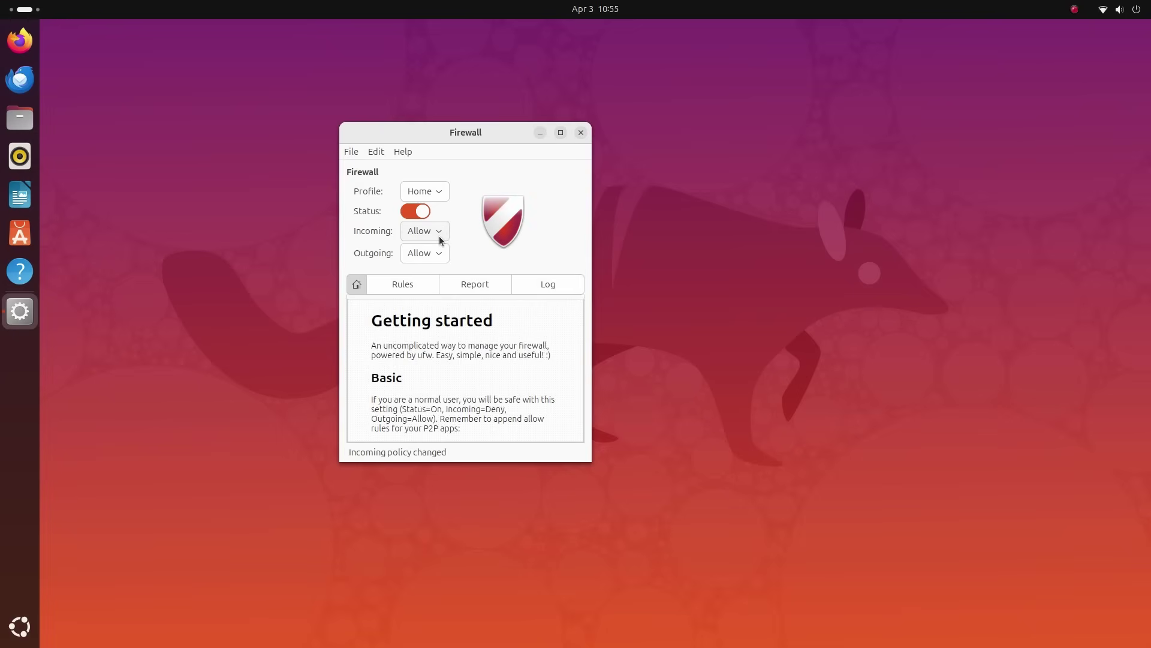
{"action": "left_click", "coordinate": [436, 268]}
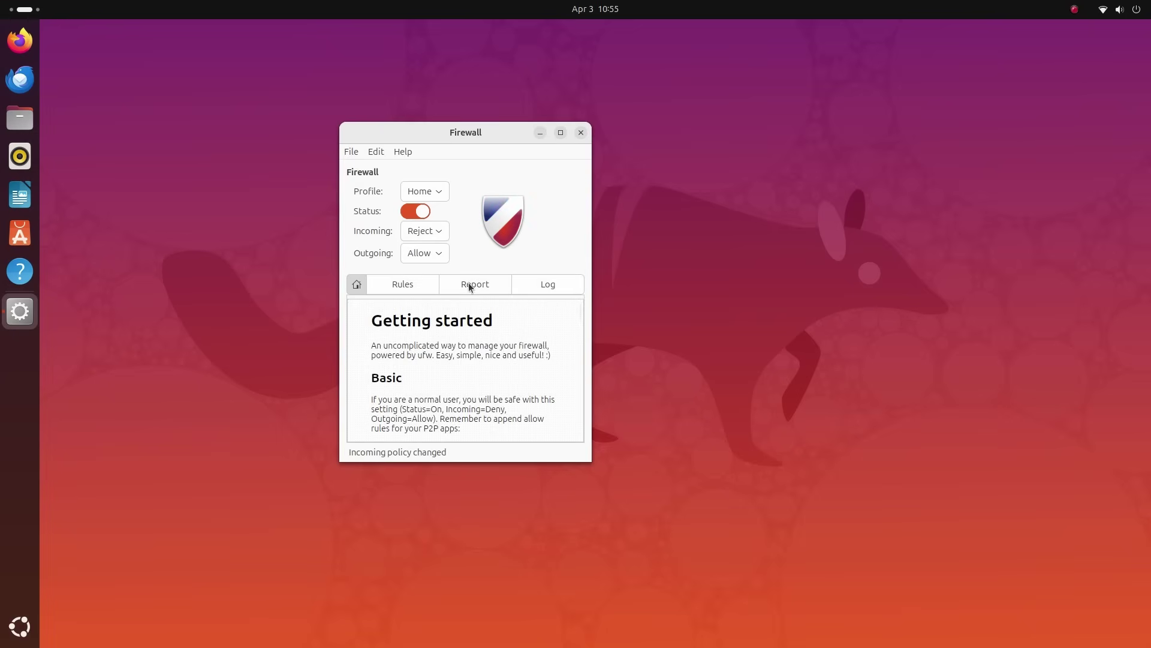
{"action": "left_click", "coordinate": [427, 238]}
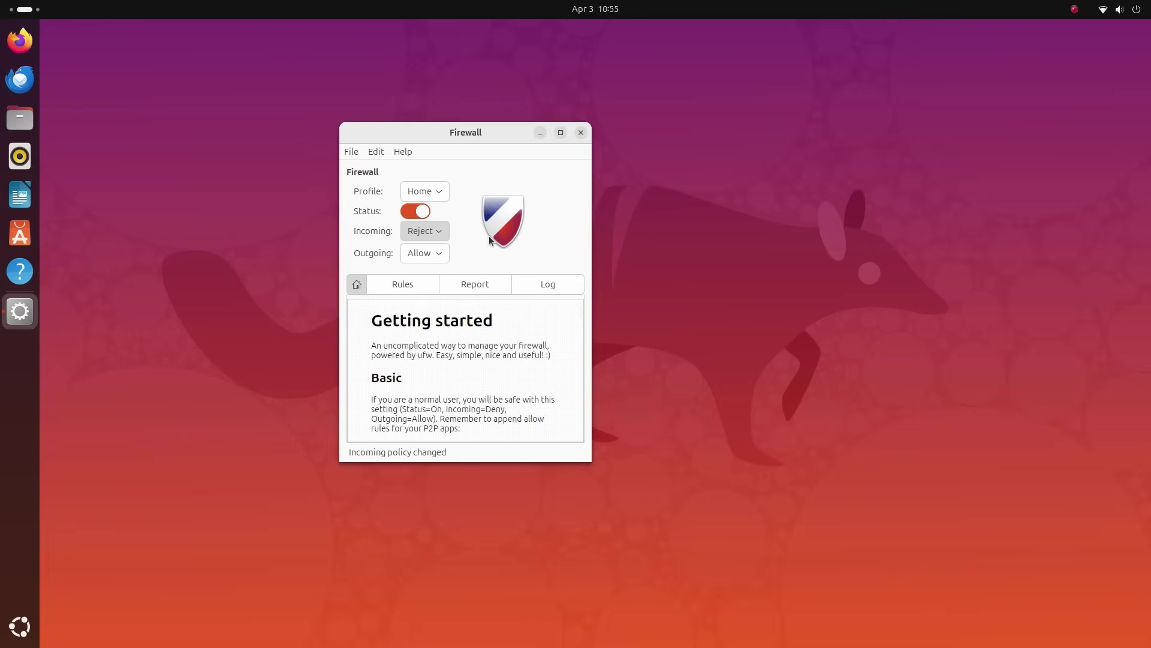
{"action": "key", "text": "Up"}
{"action": "left_click", "coordinate": [443, 236]}
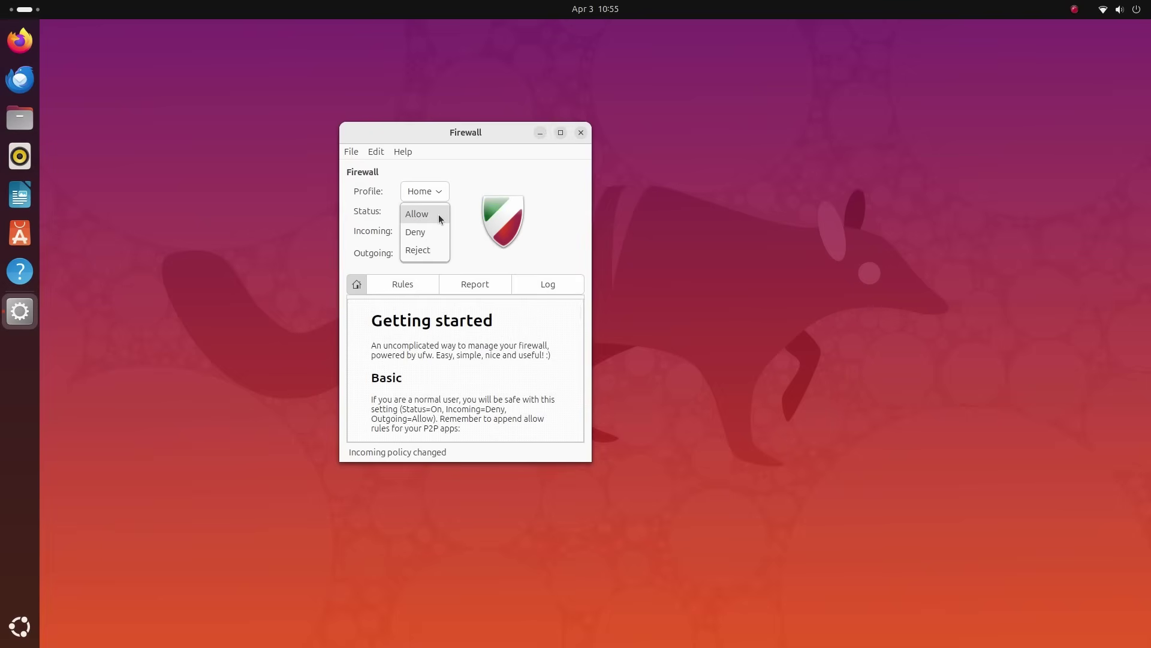
{"action": "left_click", "coordinate": [482, 249]}
{"action": "key", "text": "Up"}
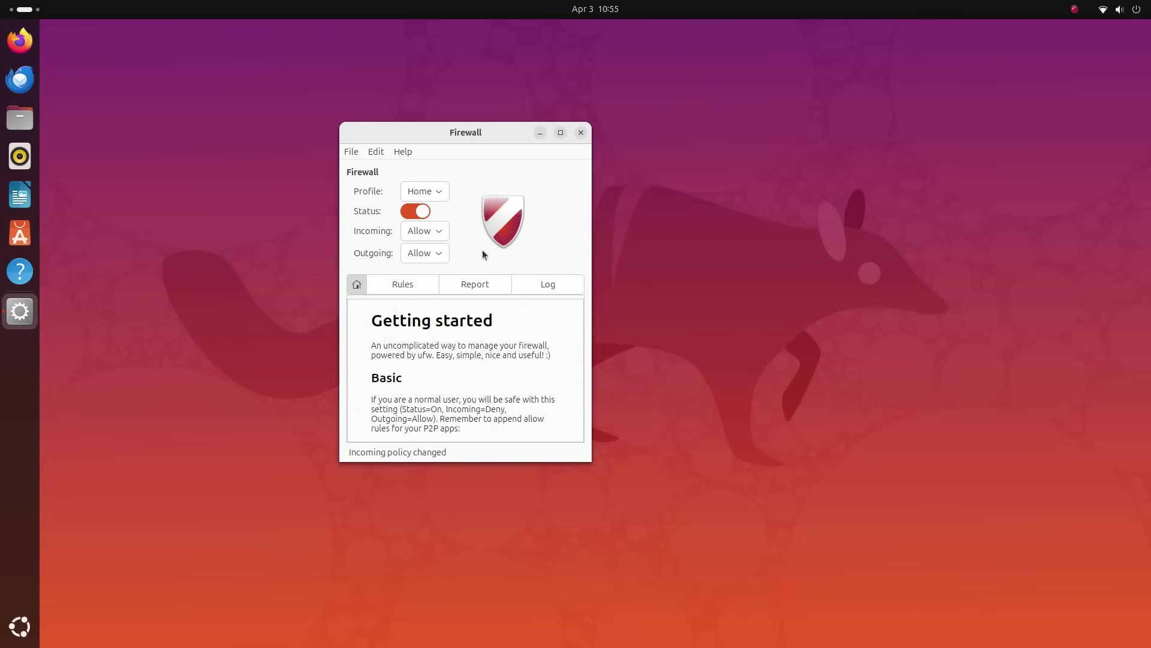
{"action": "left_click", "coordinate": [438, 232]}
{"action": "left_click", "coordinate": [436, 267]}
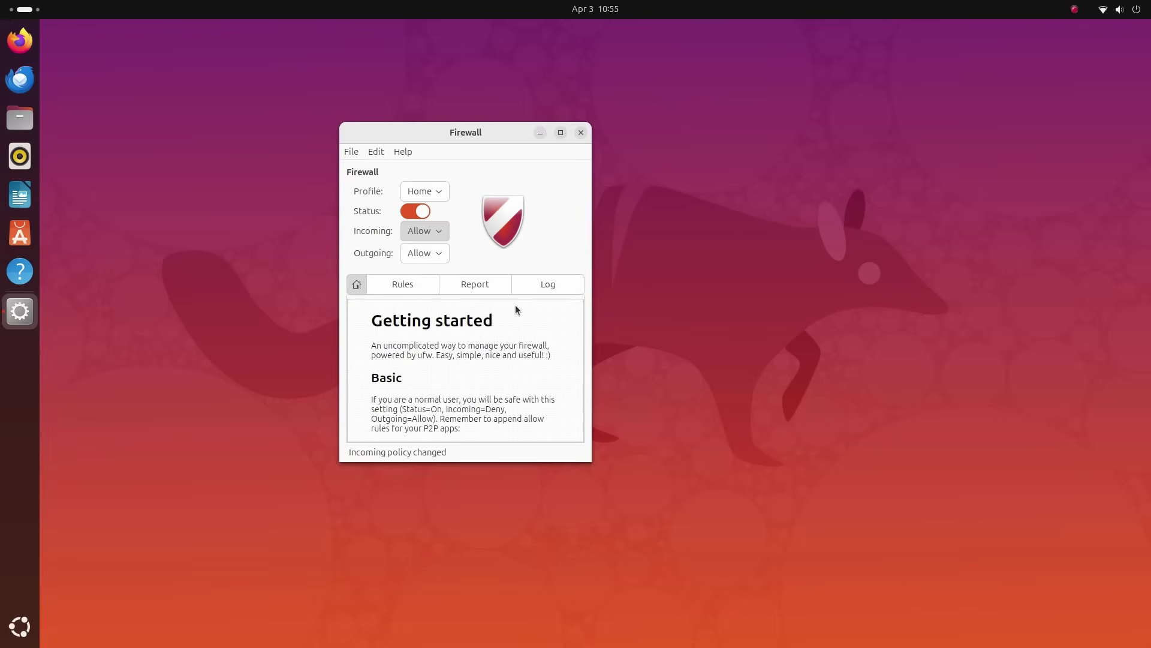
{"action": "left_click", "coordinate": [443, 230]}
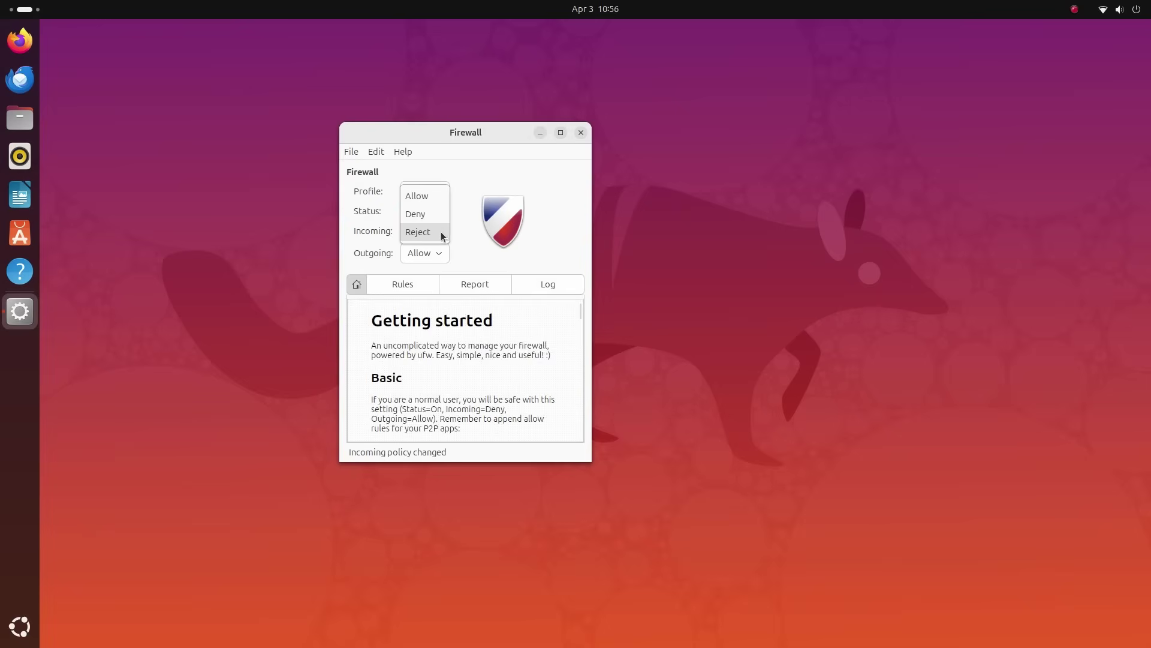
{"action": "left_click", "coordinate": [413, 196]}
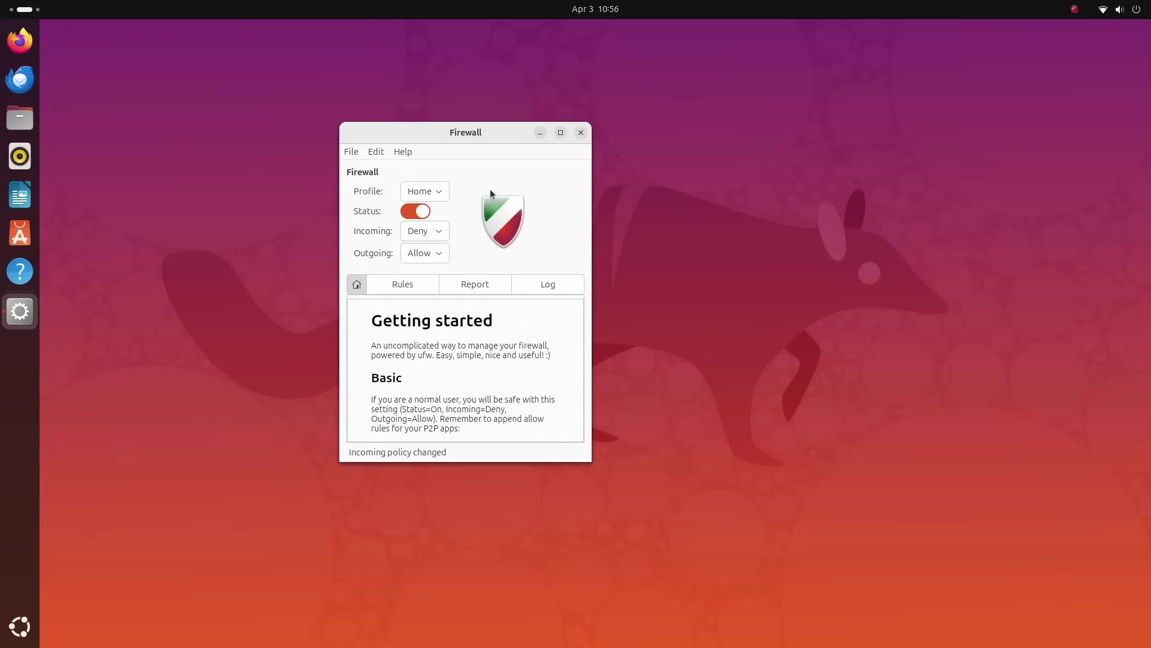
Adjust the Incoming and Outgoing policies, finishing with Incoming Deny and Outgoing Allow
{"action": "left_click", "coordinate": [432, 256]}
{"action": "left_click", "coordinate": [431, 271]}
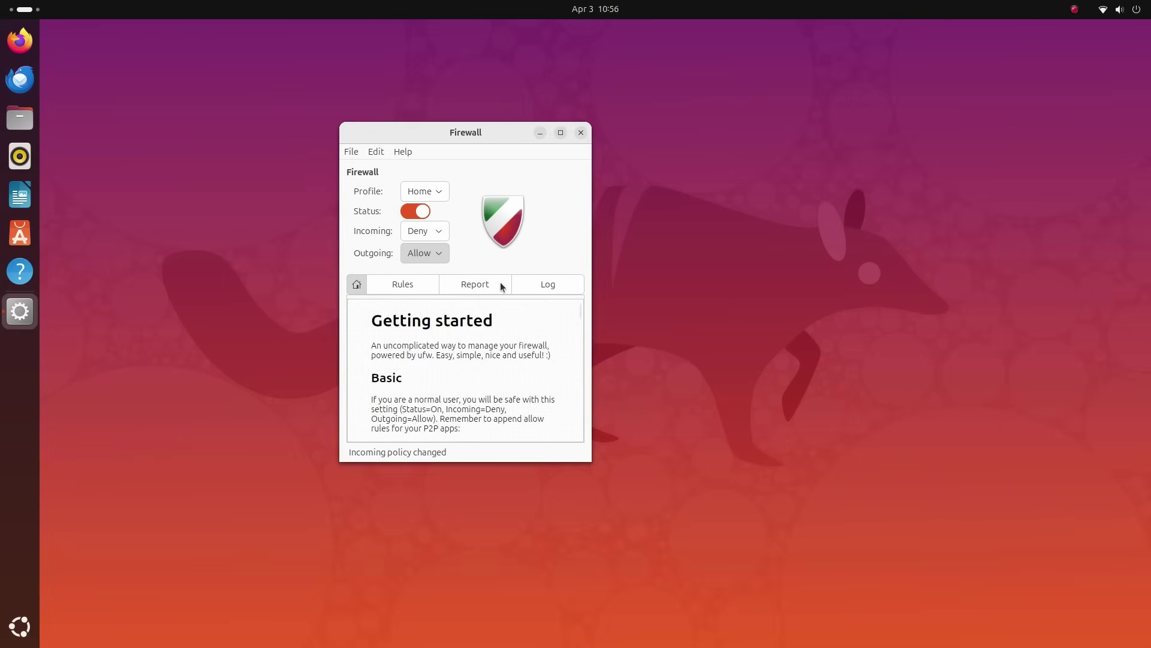
{"action": "left_click", "coordinate": [406, 239]}
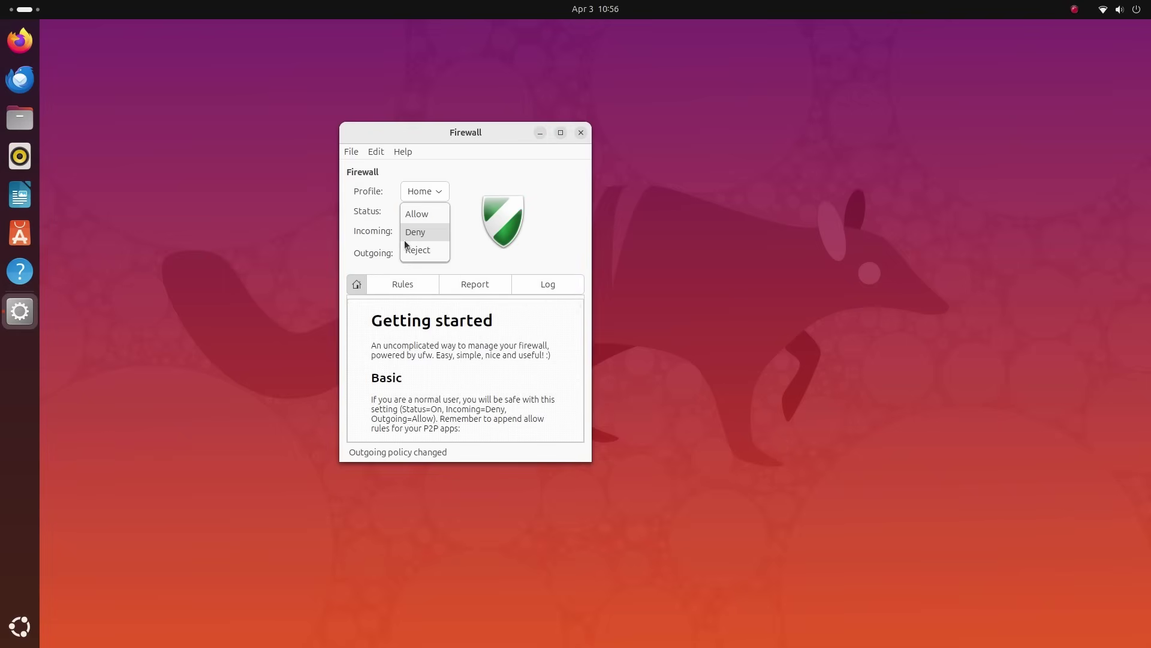
{"action": "left_click", "coordinate": [415, 232]}
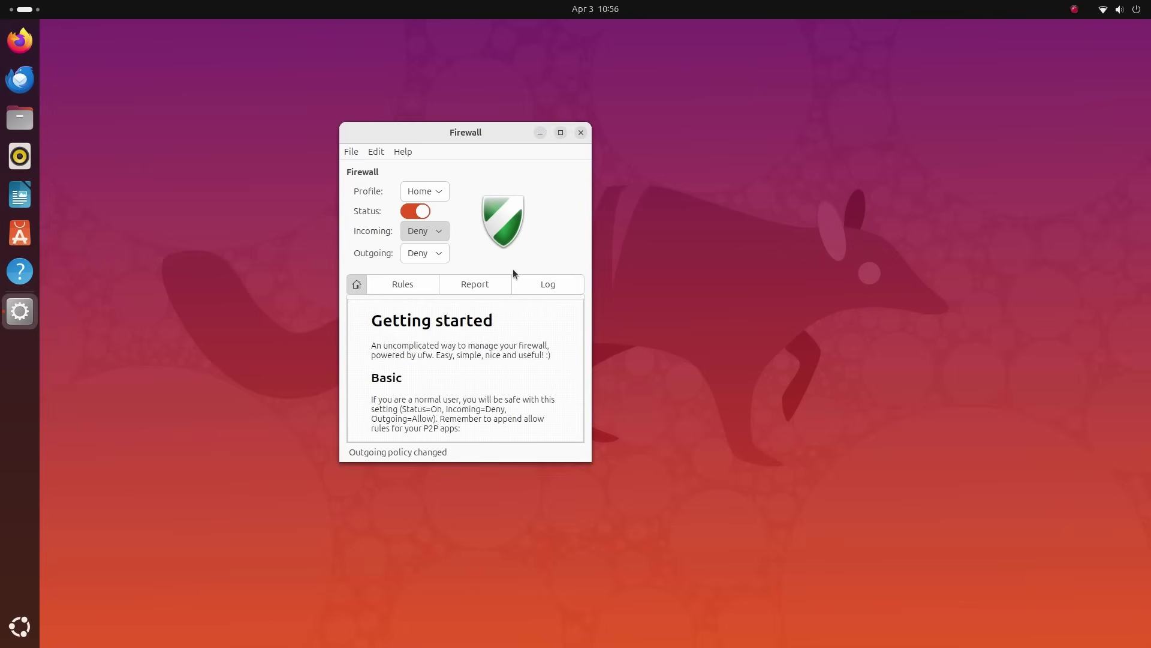
{"action": "left_click", "coordinate": [444, 258]}
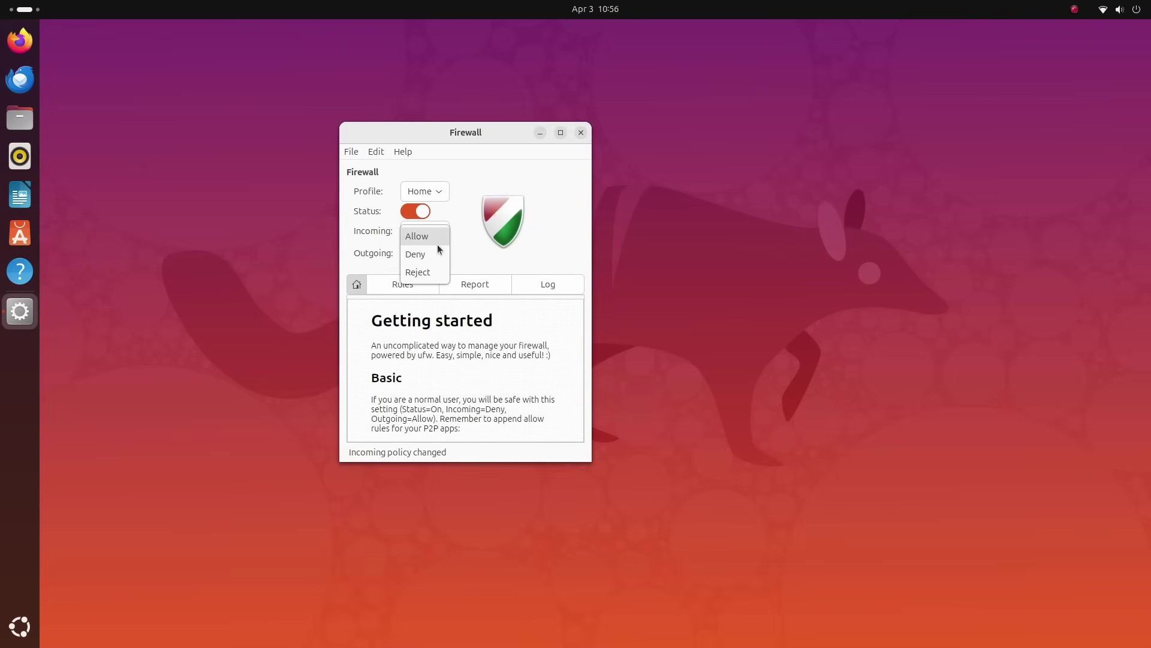
{"action": "left_click", "coordinate": [437, 254]}
{"action": "left_click", "coordinate": [443, 232]}
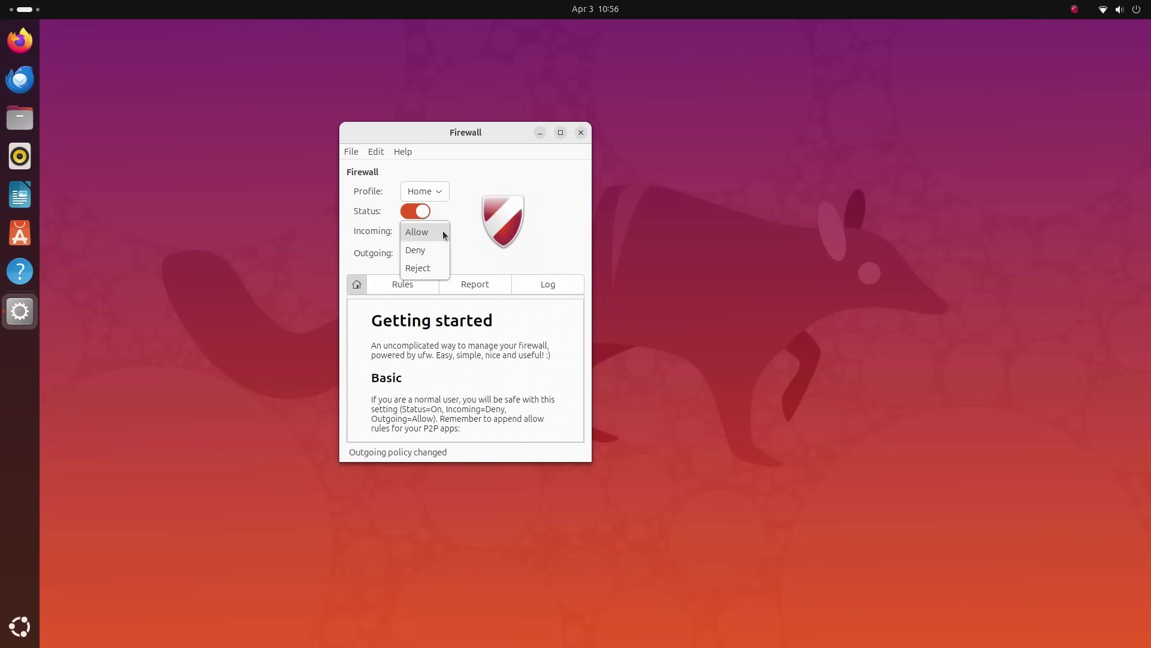
{"action": "left_click", "coordinate": [443, 233]}
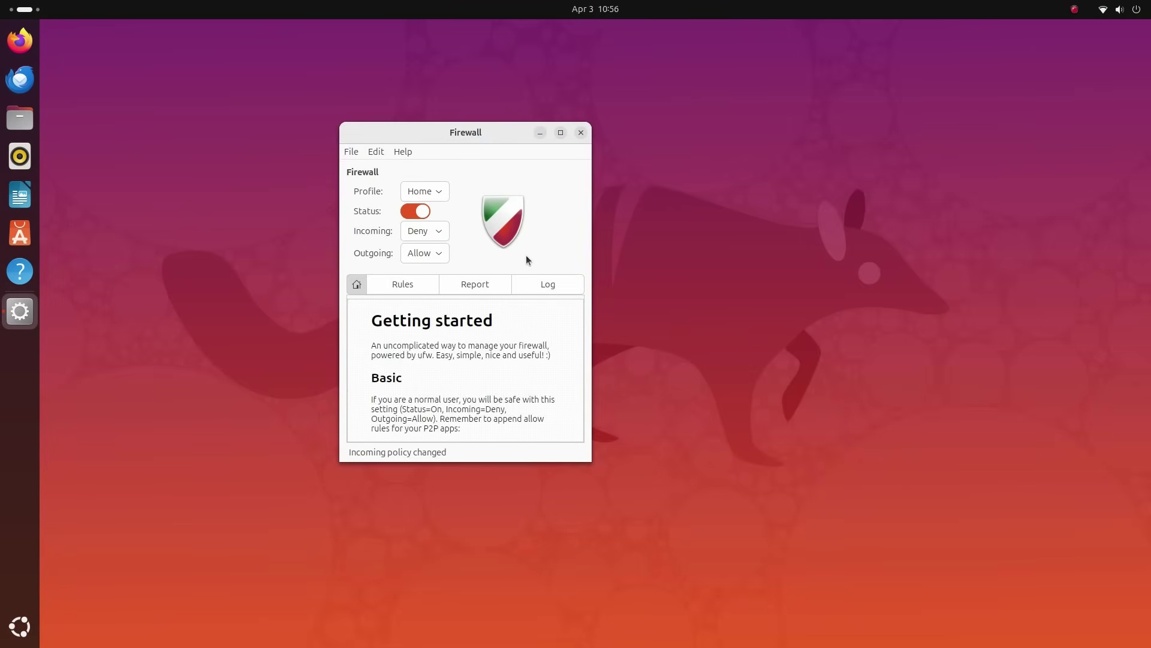
Open a new rule form, look over its policy options and Simple tab, then close it unadded
{"action": "left_click", "coordinate": [425, 291]}
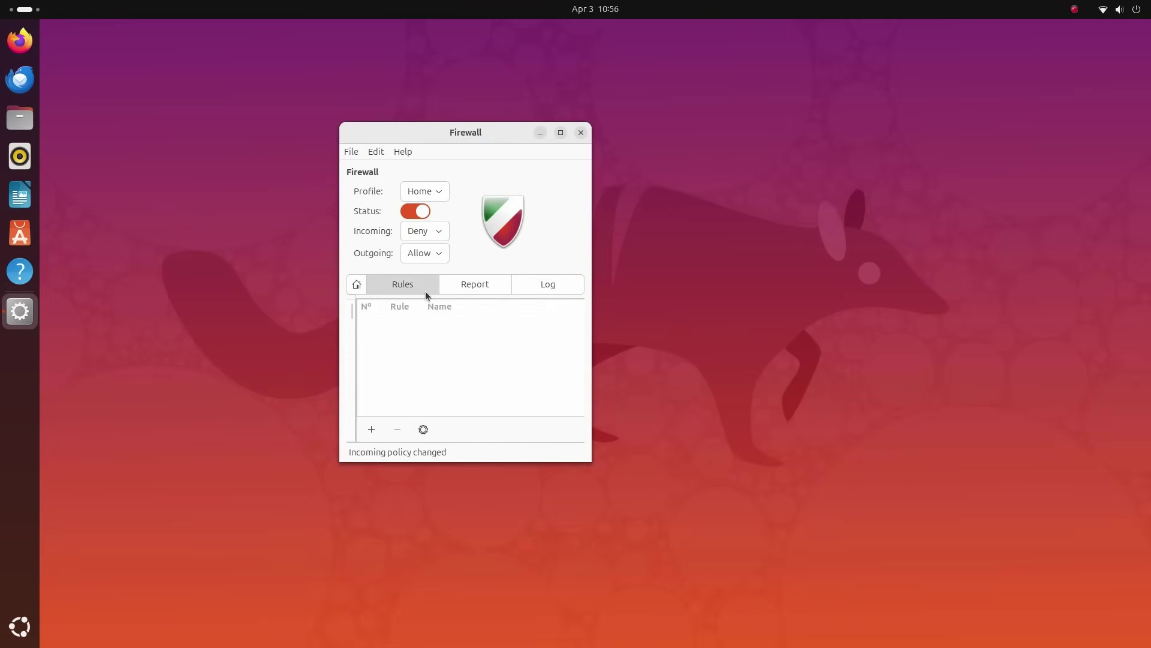
{"action": "left_click", "coordinate": [363, 427]}
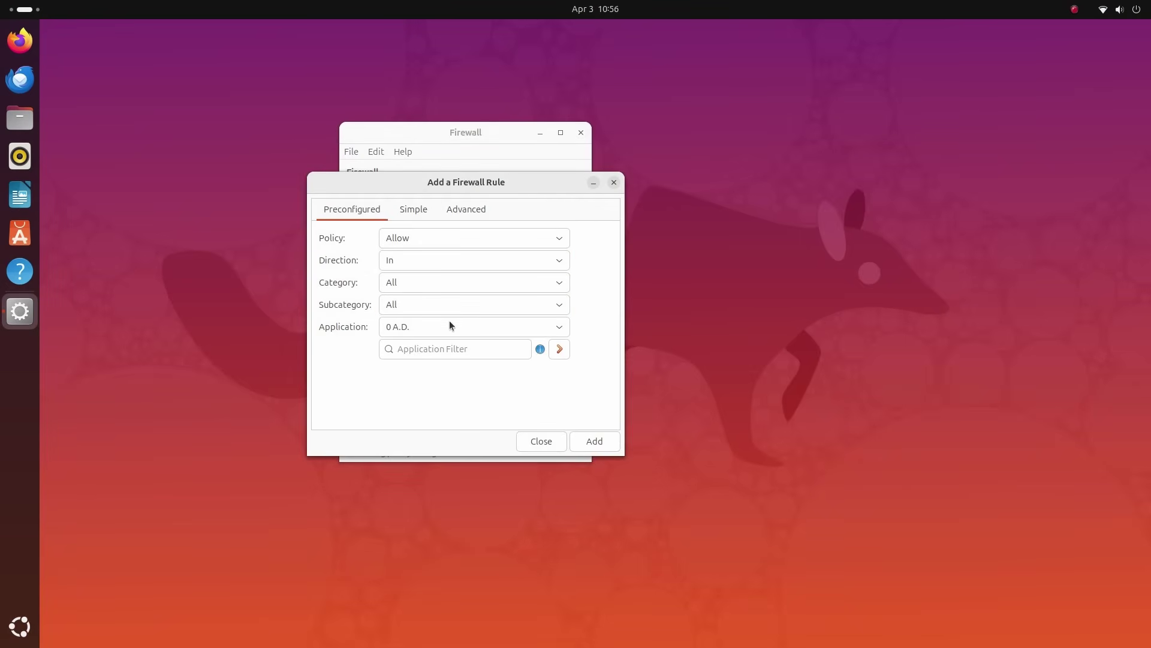
{"action": "left_click", "coordinate": [407, 236]}
{"action": "left_click", "coordinate": [412, 290]}
{"action": "left_click", "coordinate": [446, 240]}
{"action": "left_click", "coordinate": [446, 240]}
{"action": "left_click", "coordinate": [416, 215]}
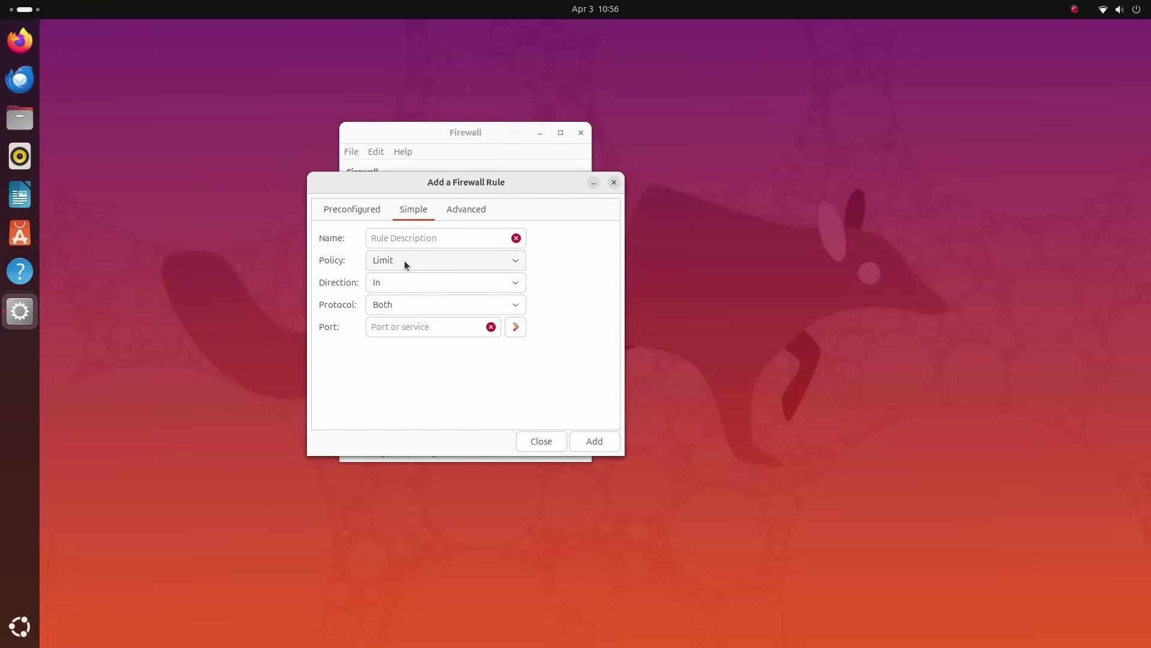
{"action": "left_click", "coordinate": [542, 441]}
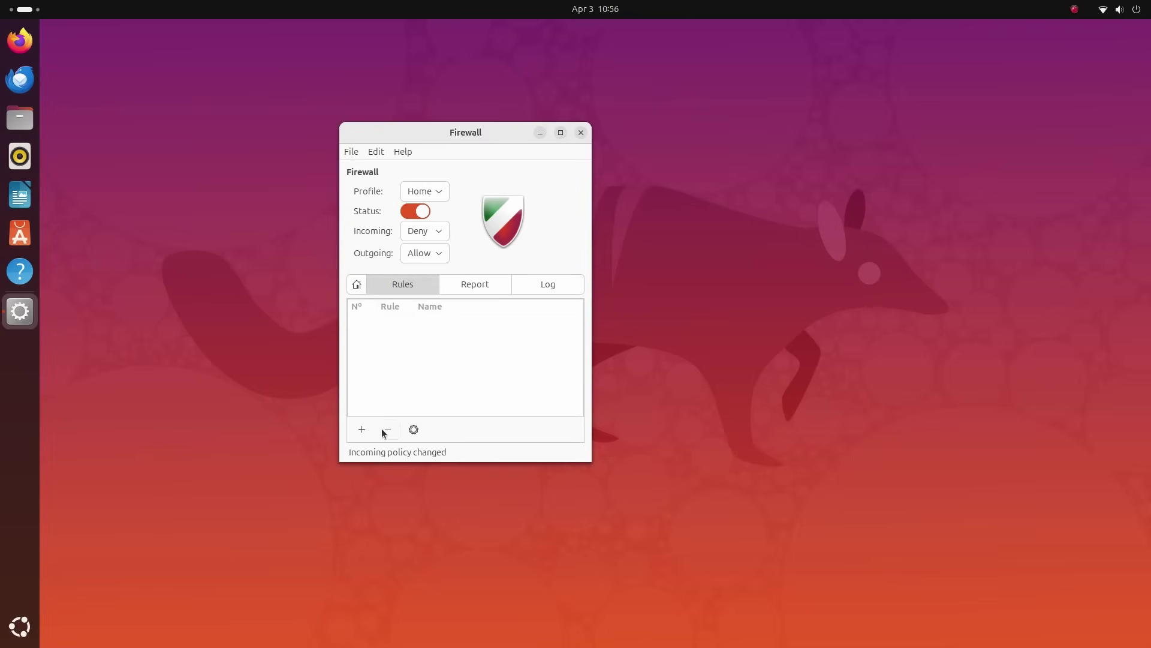
{"action": "left_click", "coordinate": [426, 291]}
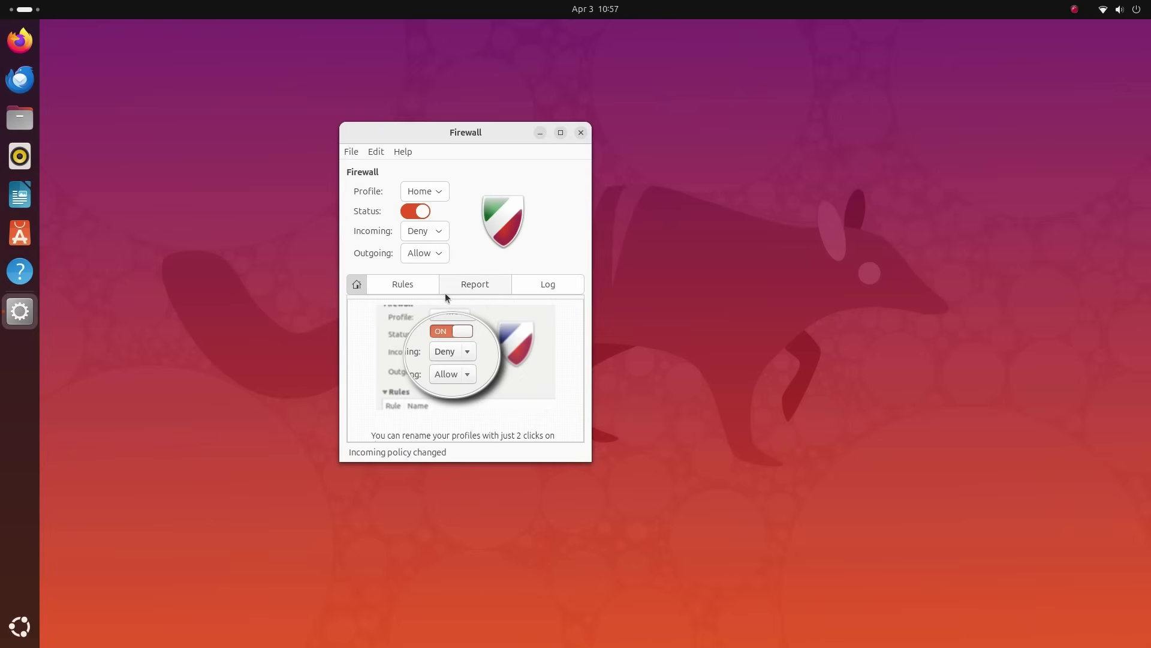
Start a new Preconfigured rule with policy Allow applying in both directions
{"action": "left_click", "coordinate": [414, 280]}
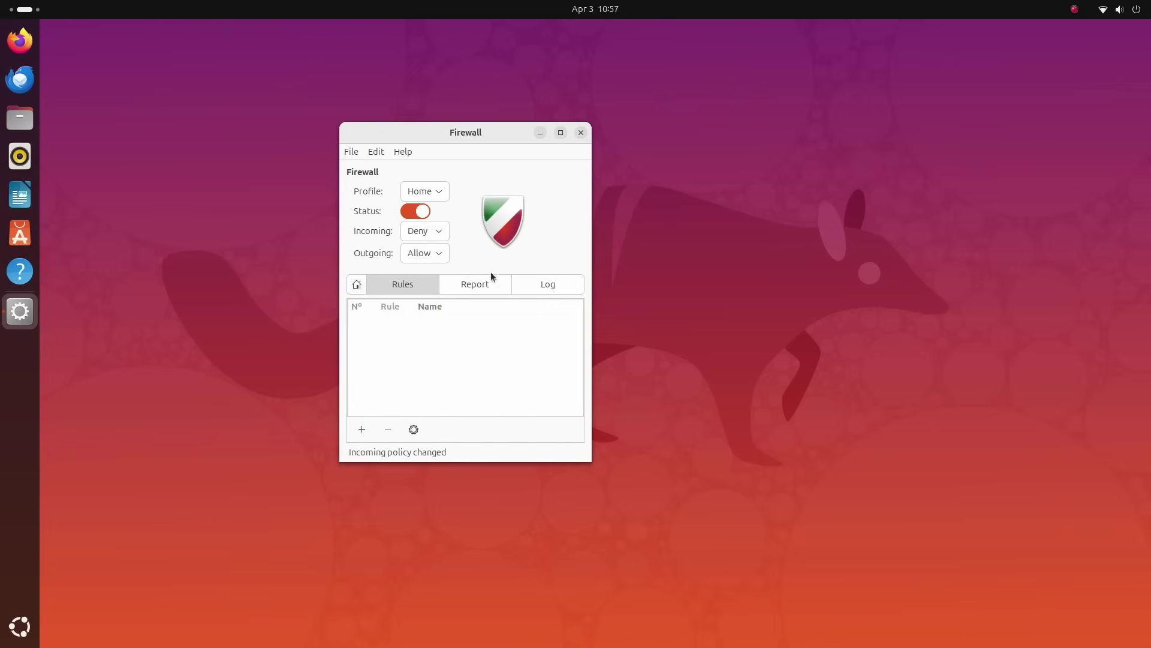
{"action": "left_click", "coordinate": [362, 429]}
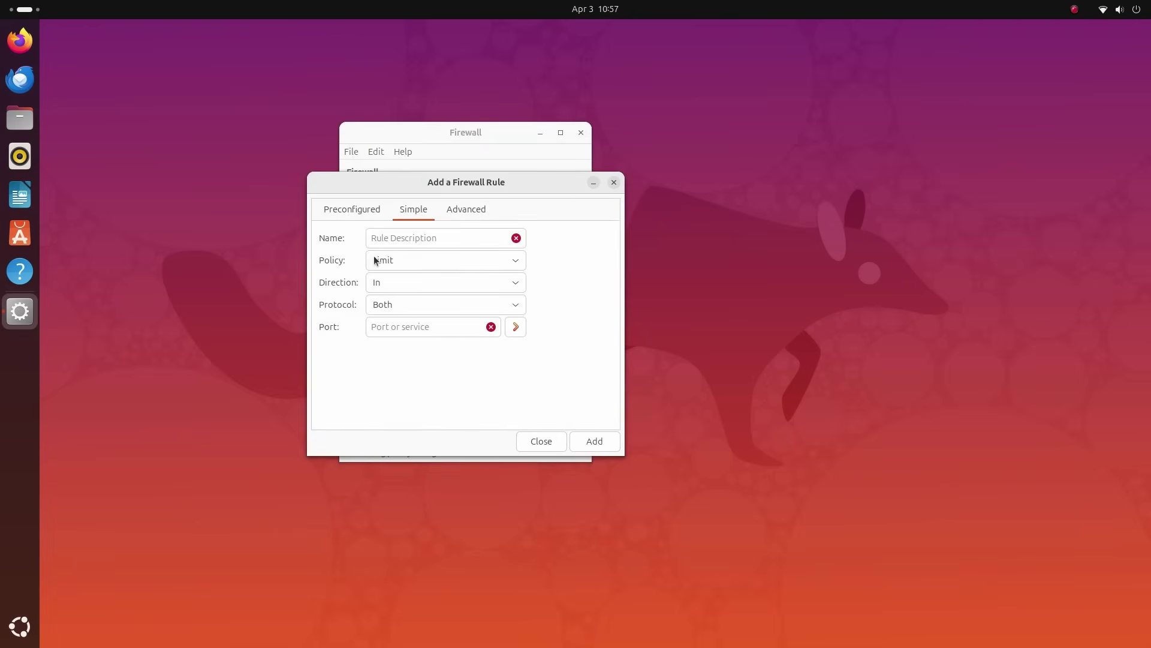
{"action": "left_click", "coordinate": [354, 210]}
{"action": "left_click", "coordinate": [440, 230]}
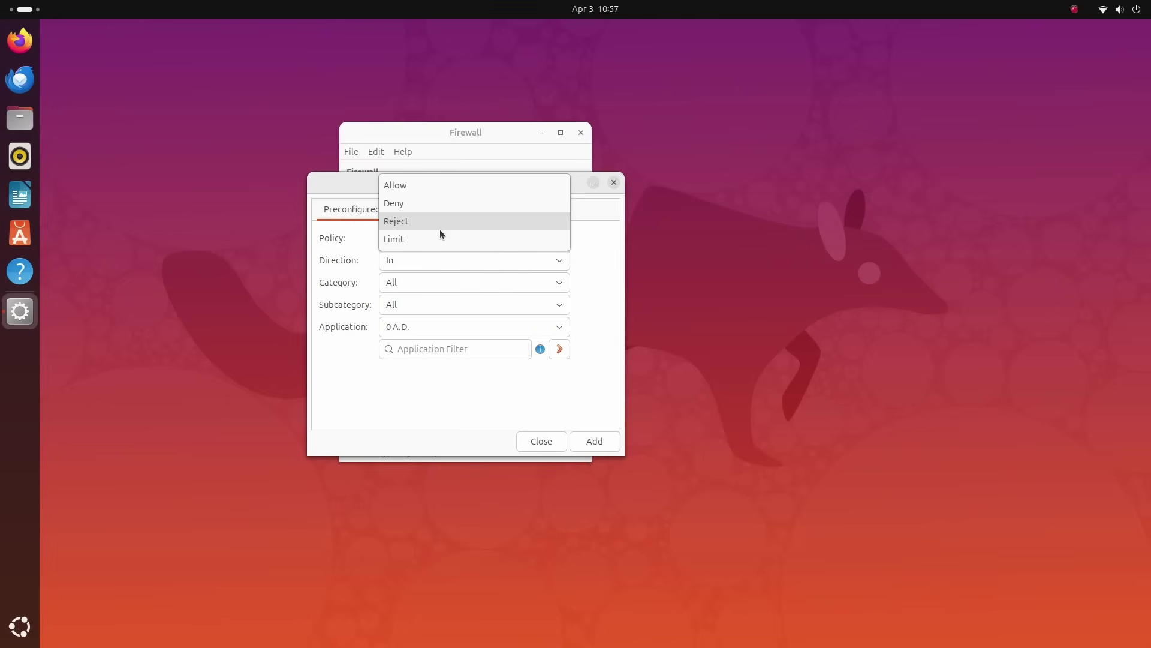
{"action": "left_click", "coordinate": [452, 188]}
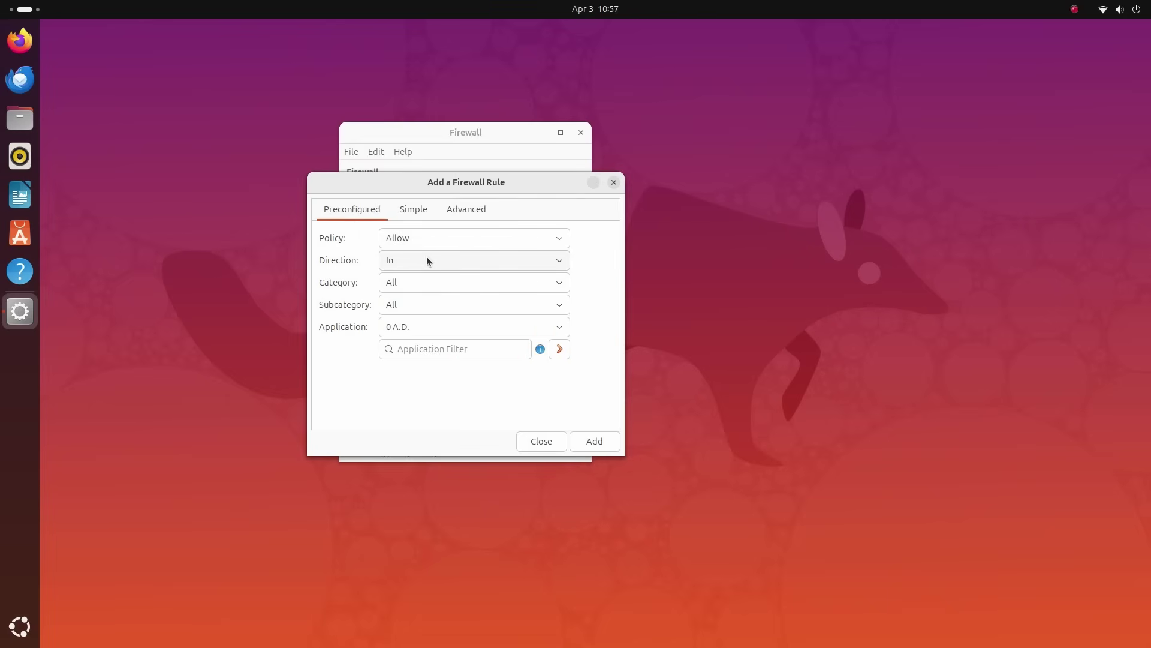
{"action": "left_click", "coordinate": [404, 257]}
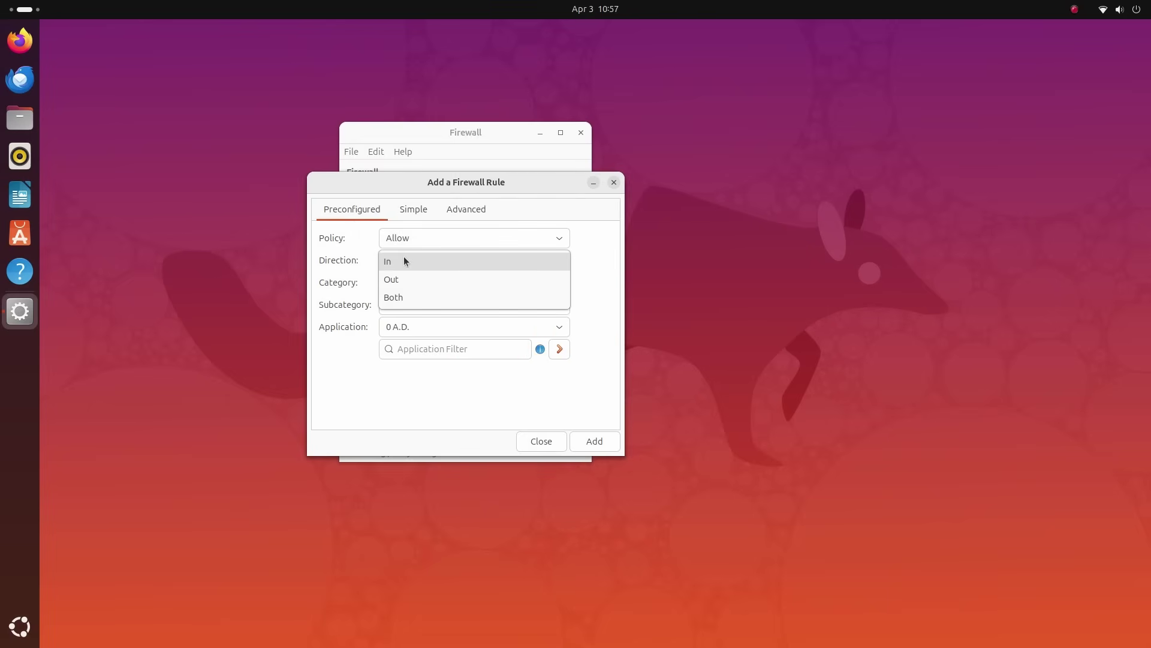
{"action": "left_click", "coordinate": [414, 301]}
Set Category to Network and try the Shell subcategory, which offers Telnet
{"action": "left_click", "coordinate": [417, 290]}
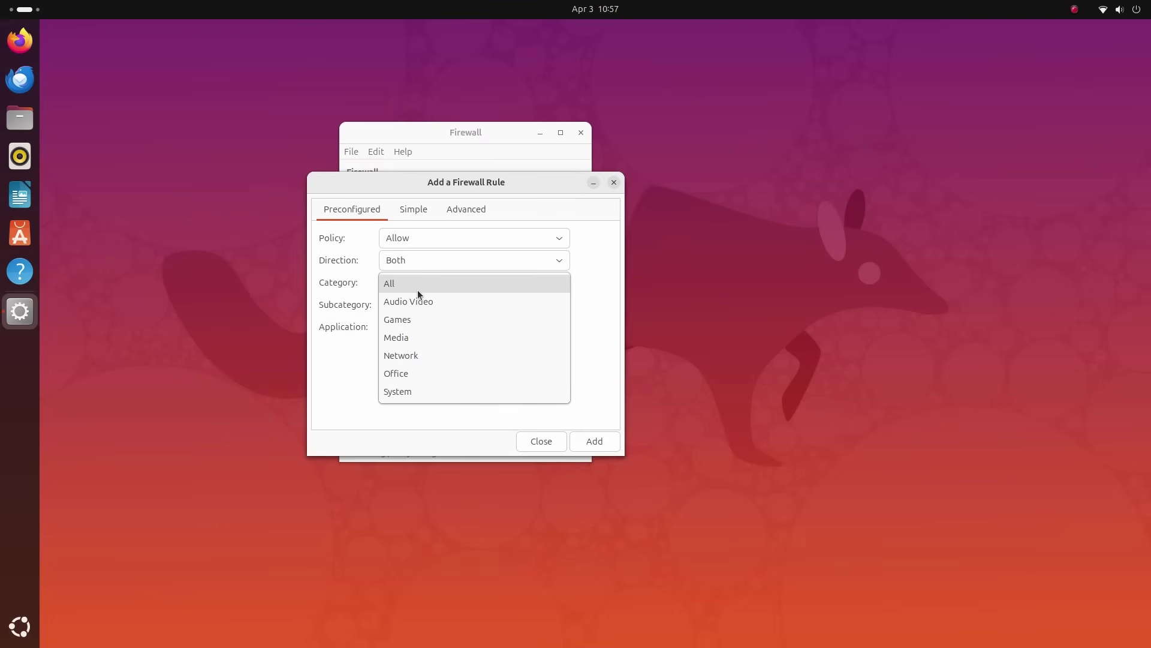
{"action": "left_click", "coordinate": [419, 355]}
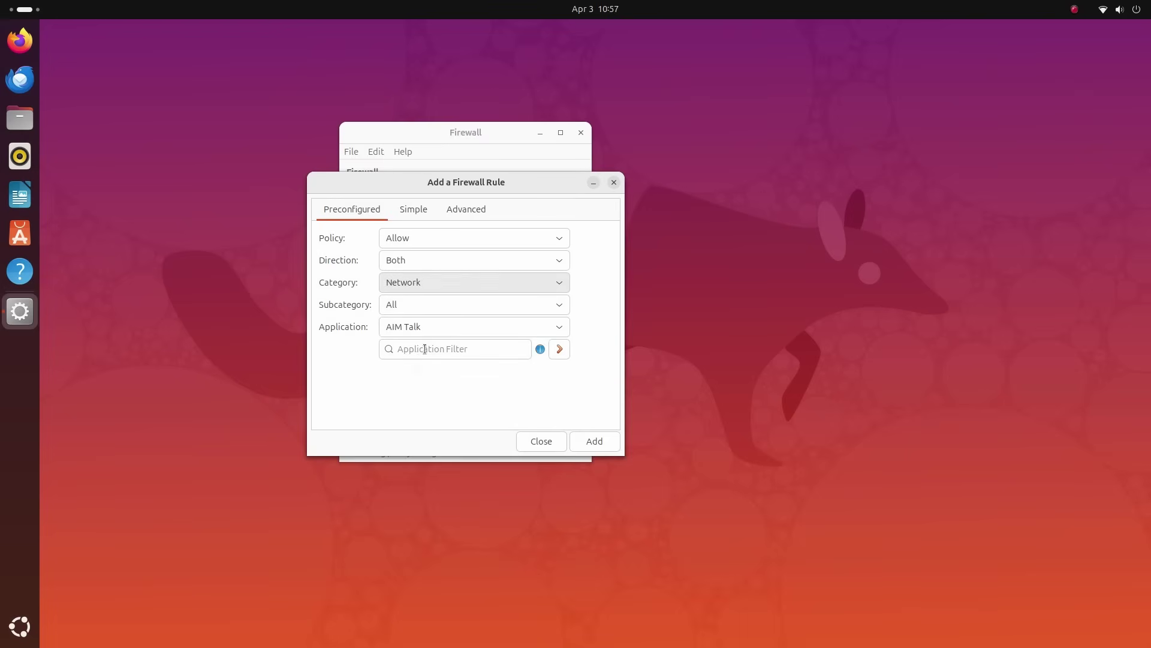
{"action": "left_click", "coordinate": [440, 306]}
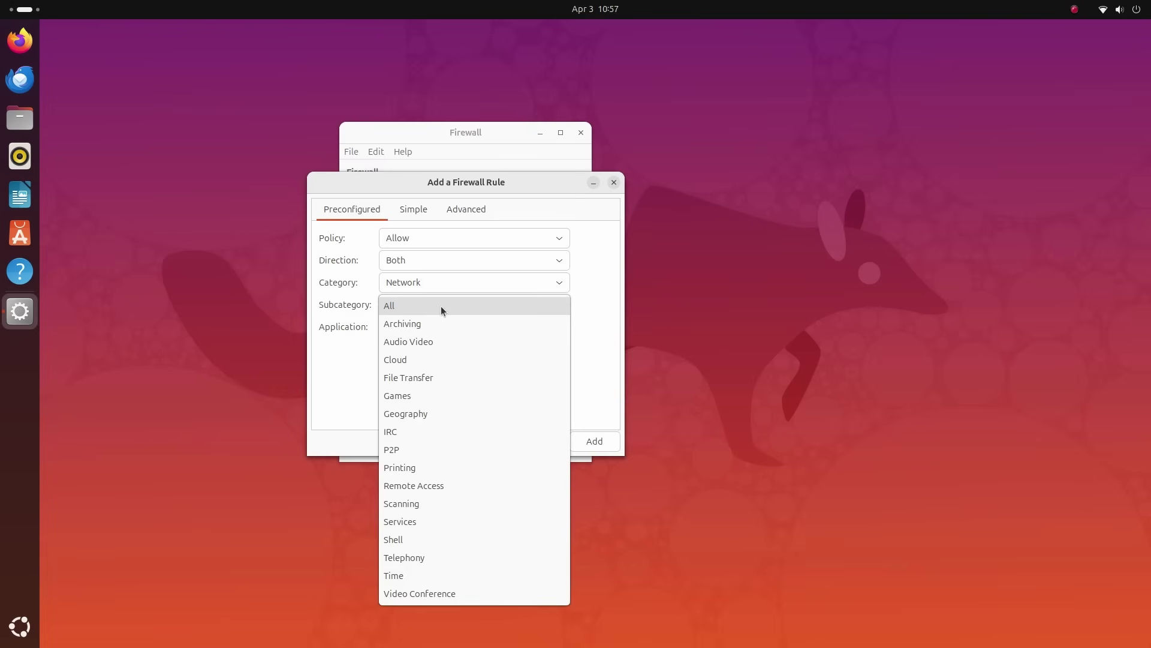
{"action": "left_click", "coordinate": [457, 543]}
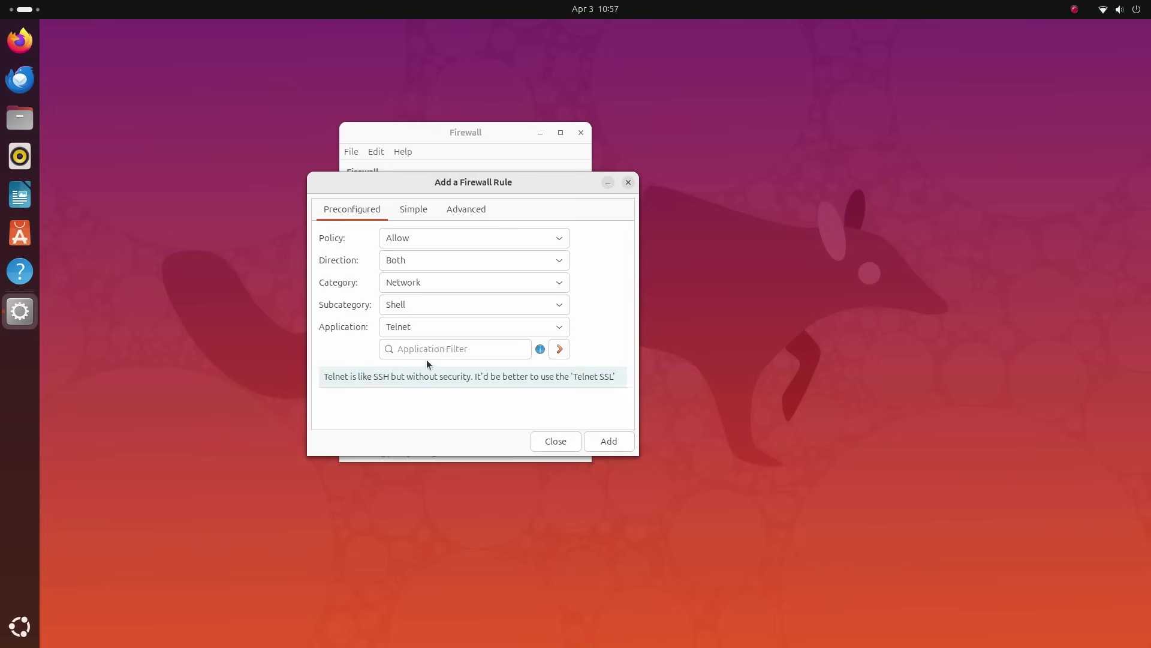
{"action": "left_click", "coordinate": [419, 330]}
{"action": "left_click", "coordinate": [419, 332]}
Switch Subcategory through Remote Access to Services and choose SSH as the application
{"action": "left_click", "coordinate": [427, 305]}
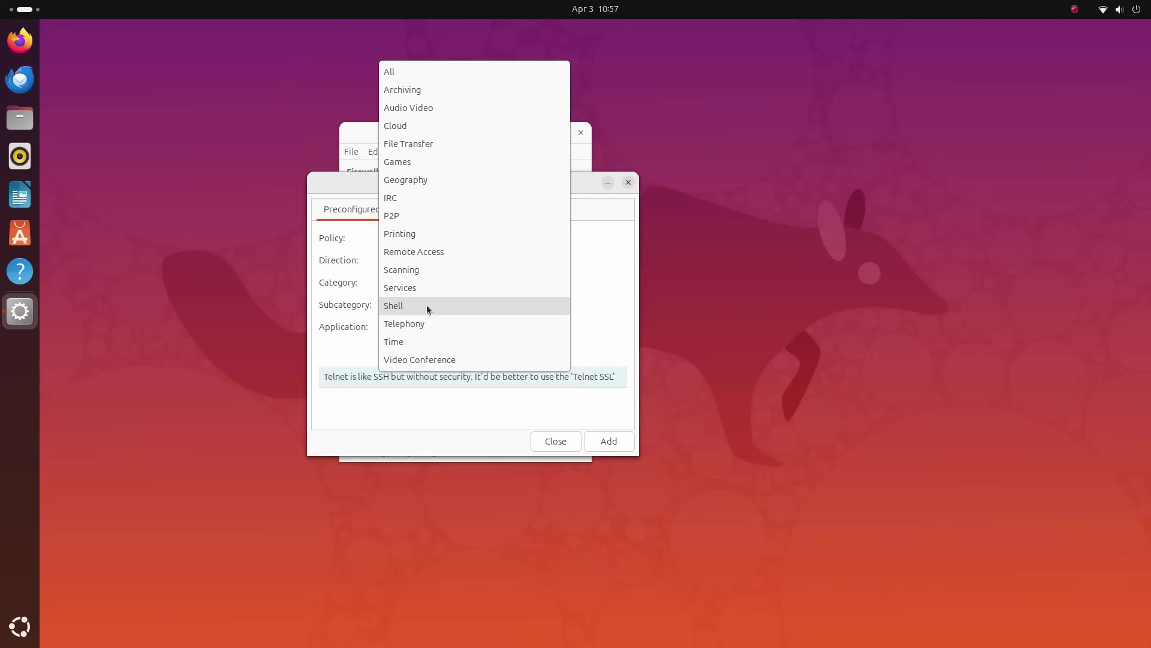
{"action": "left_click", "coordinate": [427, 252]}
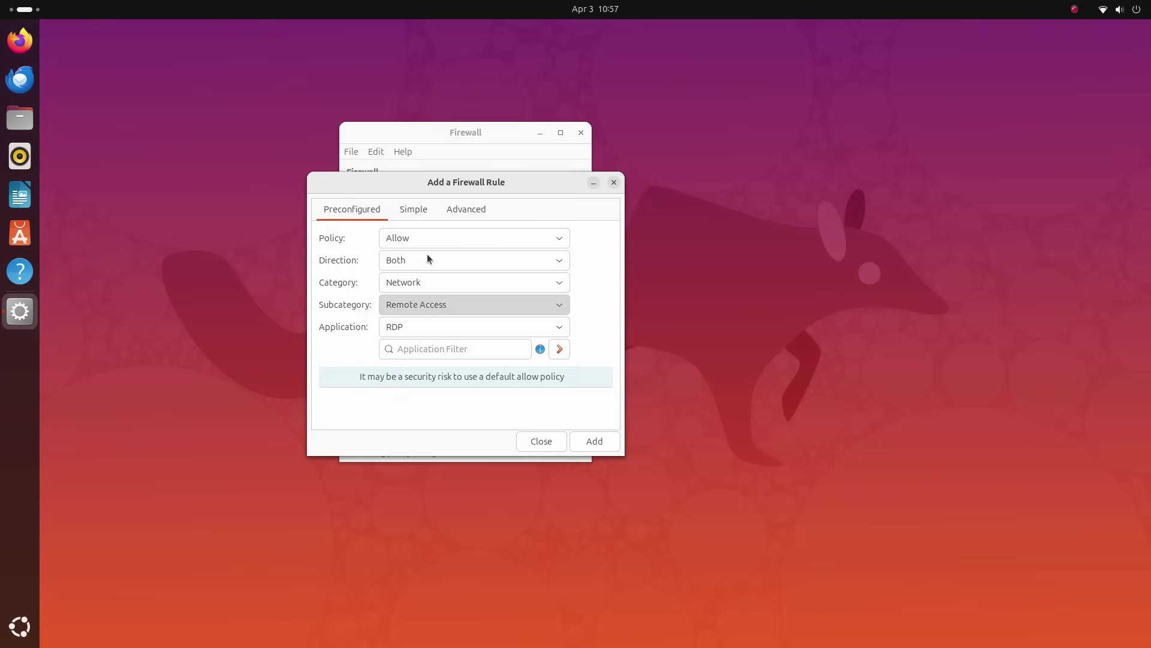
{"action": "left_click", "coordinate": [418, 326]}
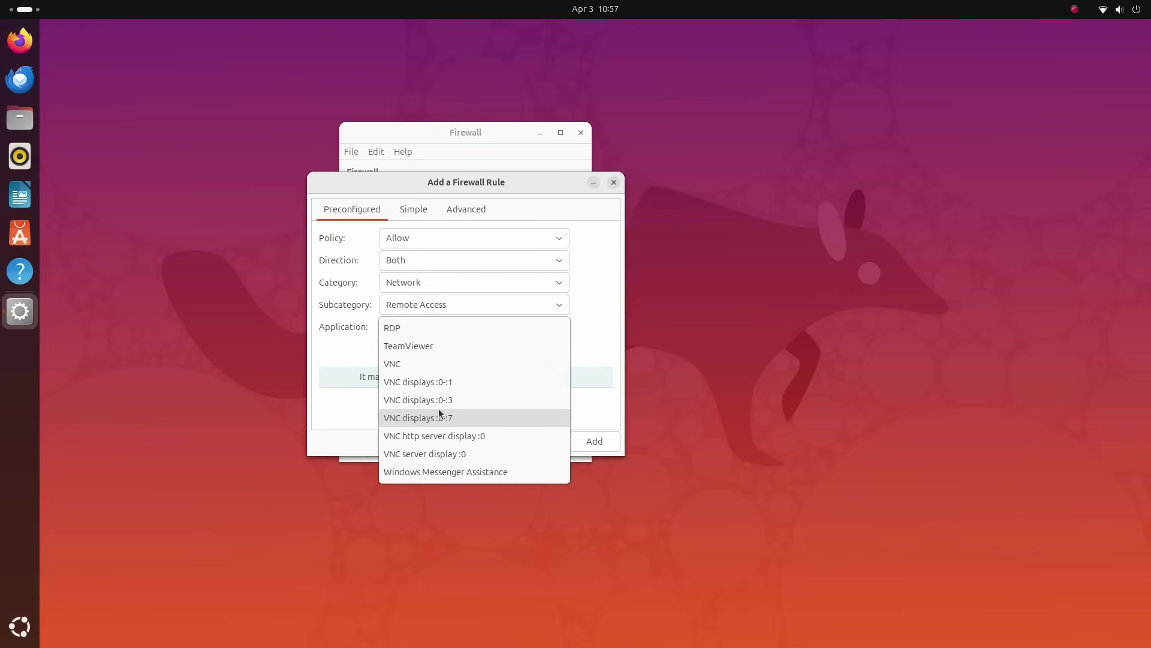
{"action": "left_click", "coordinate": [434, 304]}
{"action": "left_click", "coordinate": [434, 304]}
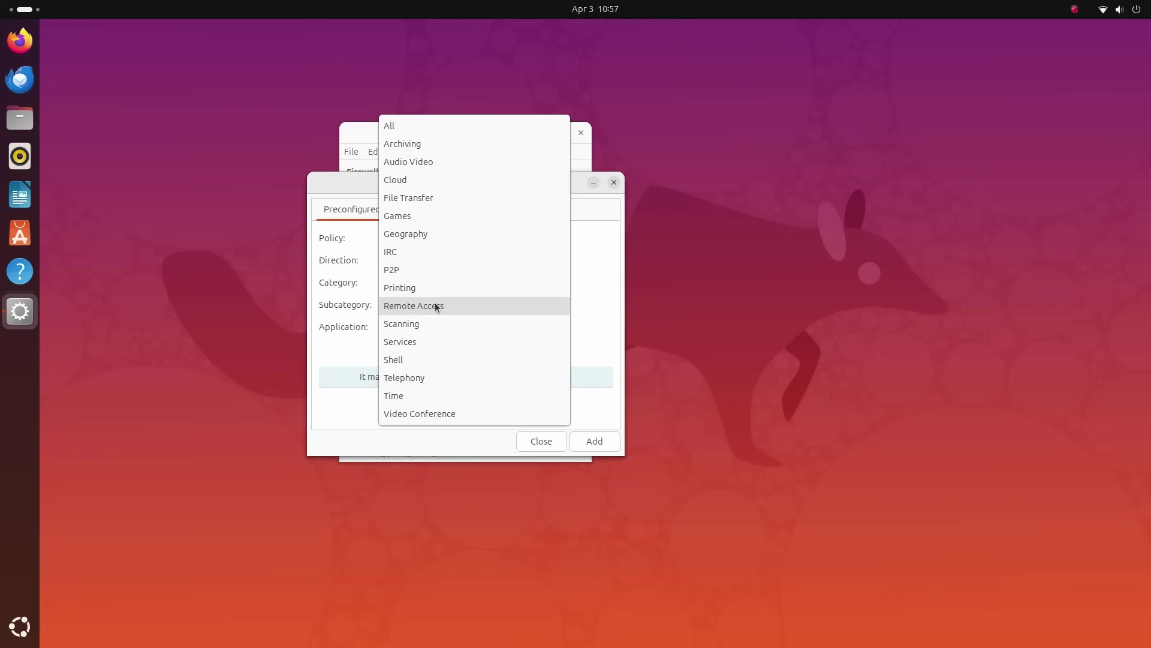
{"action": "left_click", "coordinate": [433, 342]}
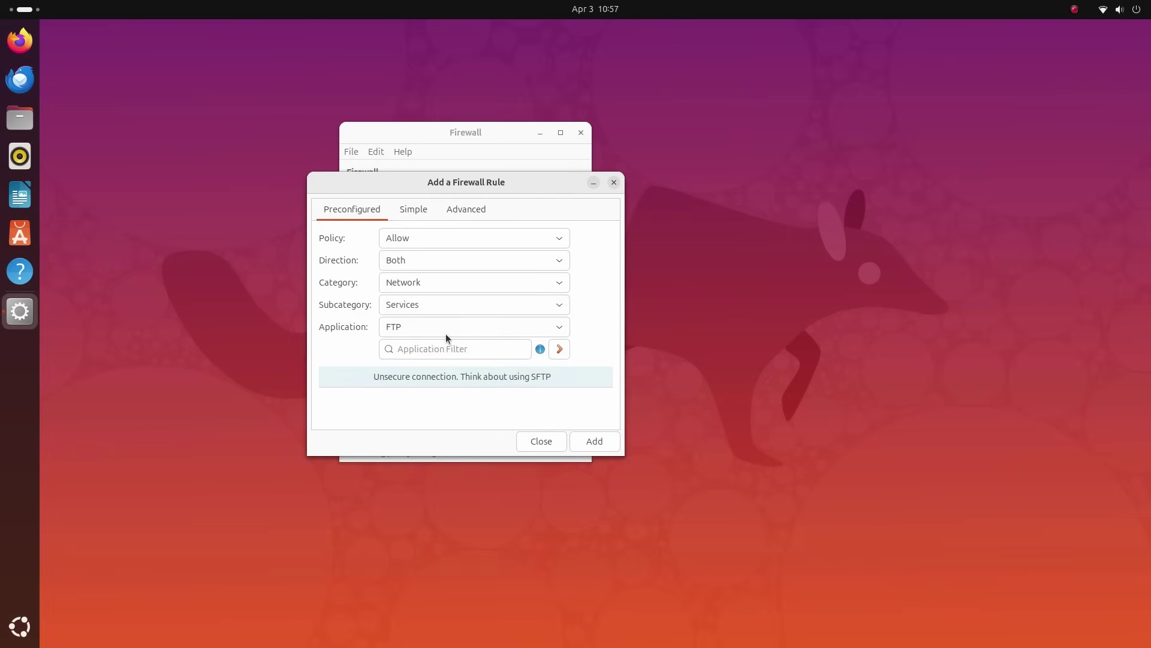
{"action": "left_click", "coordinate": [446, 333]}
{"action": "scroll", "coordinate": [458, 419], "scroll_direction": "down", "scroll_amount": 1}
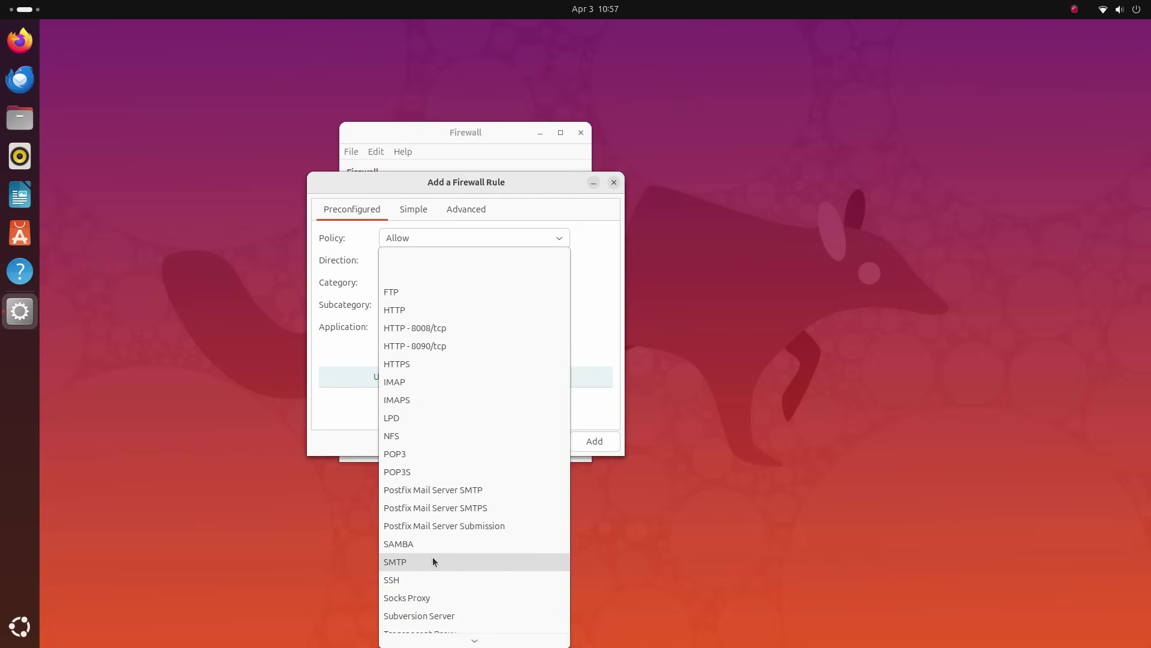
{"action": "left_click", "coordinate": [413, 578]}
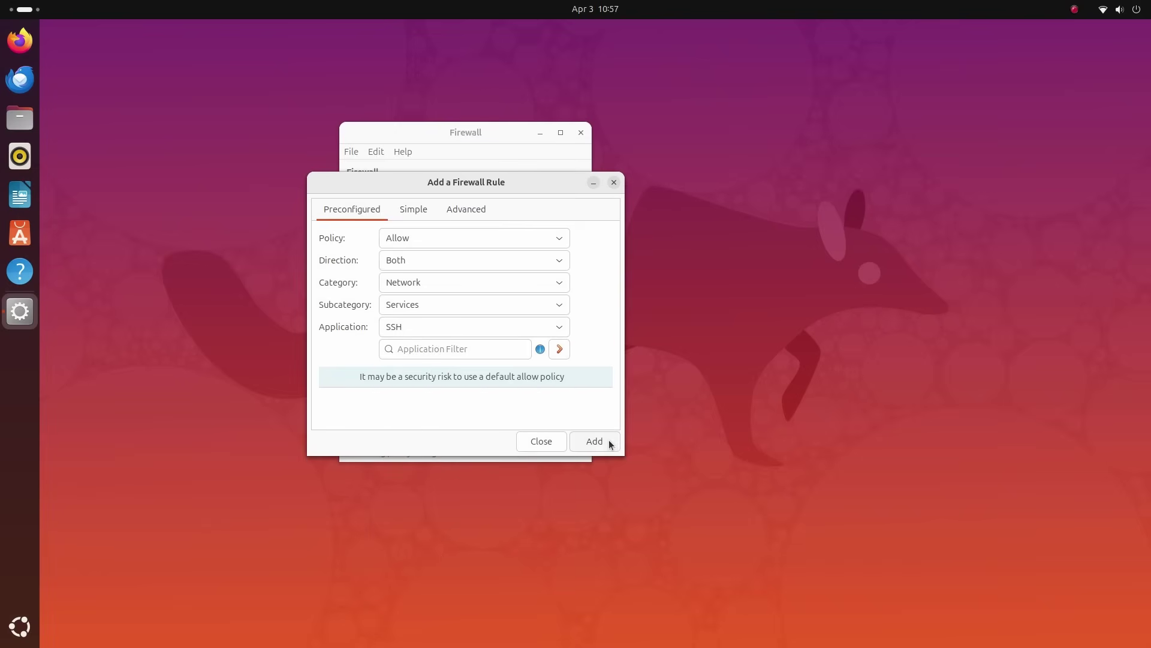
Set Subcategory to P2P and choose Transmission as the application
{"action": "left_click", "coordinate": [427, 308]}
{"action": "left_click", "coordinate": [424, 233]}
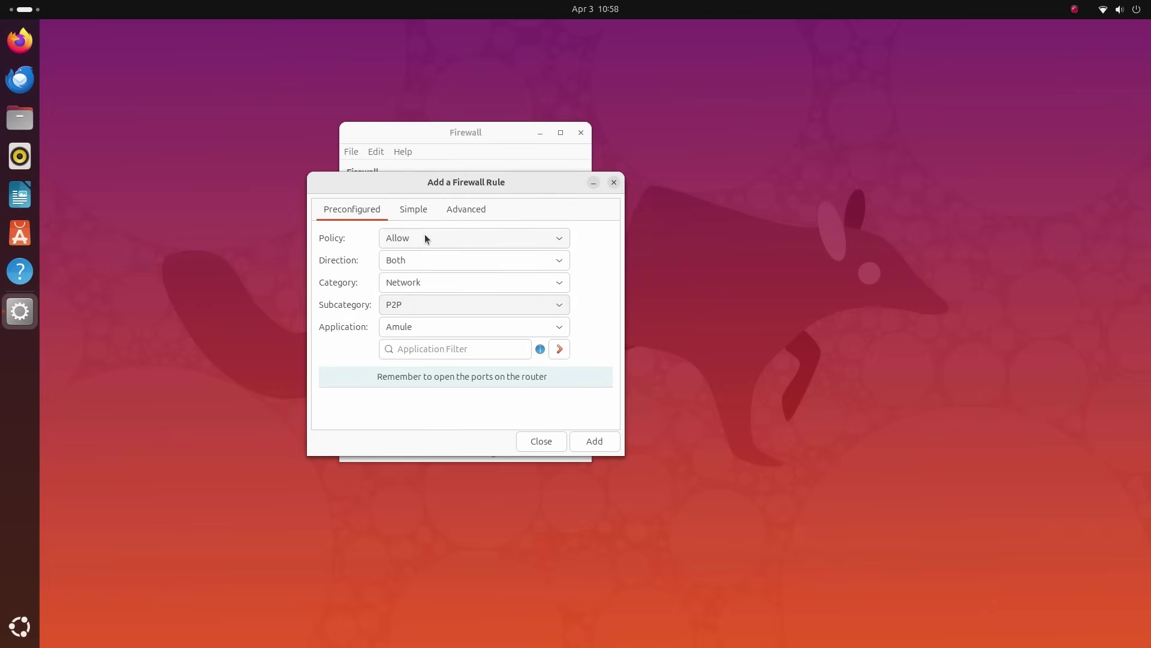
{"action": "left_click", "coordinate": [440, 326]}
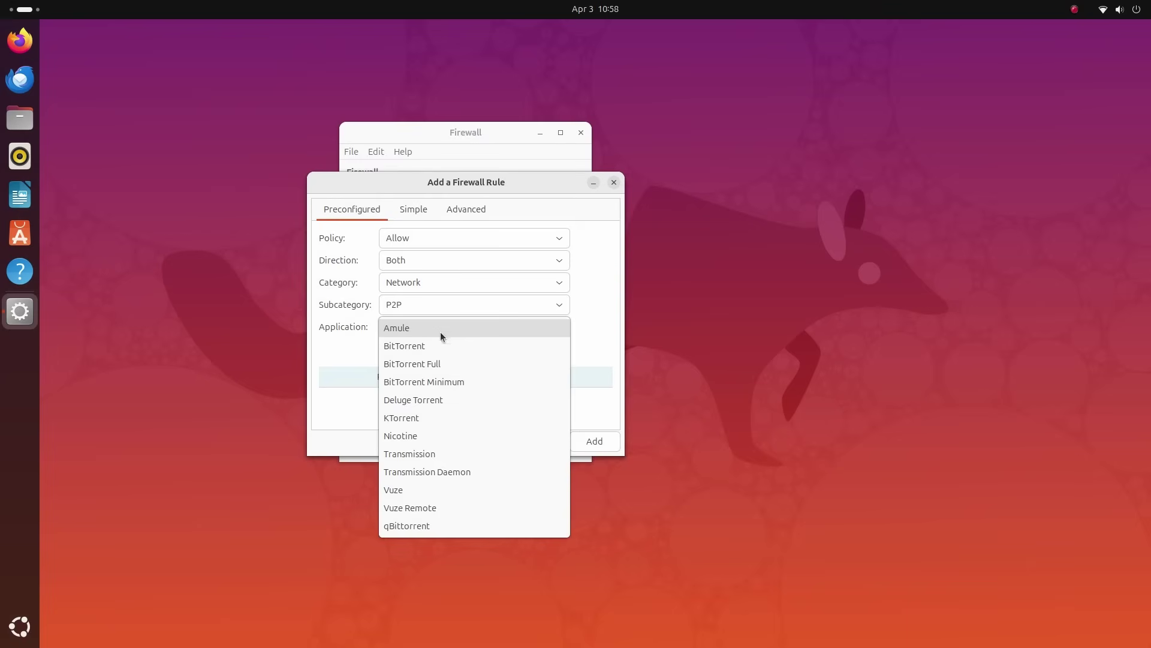
{"action": "left_click", "coordinate": [445, 453]}
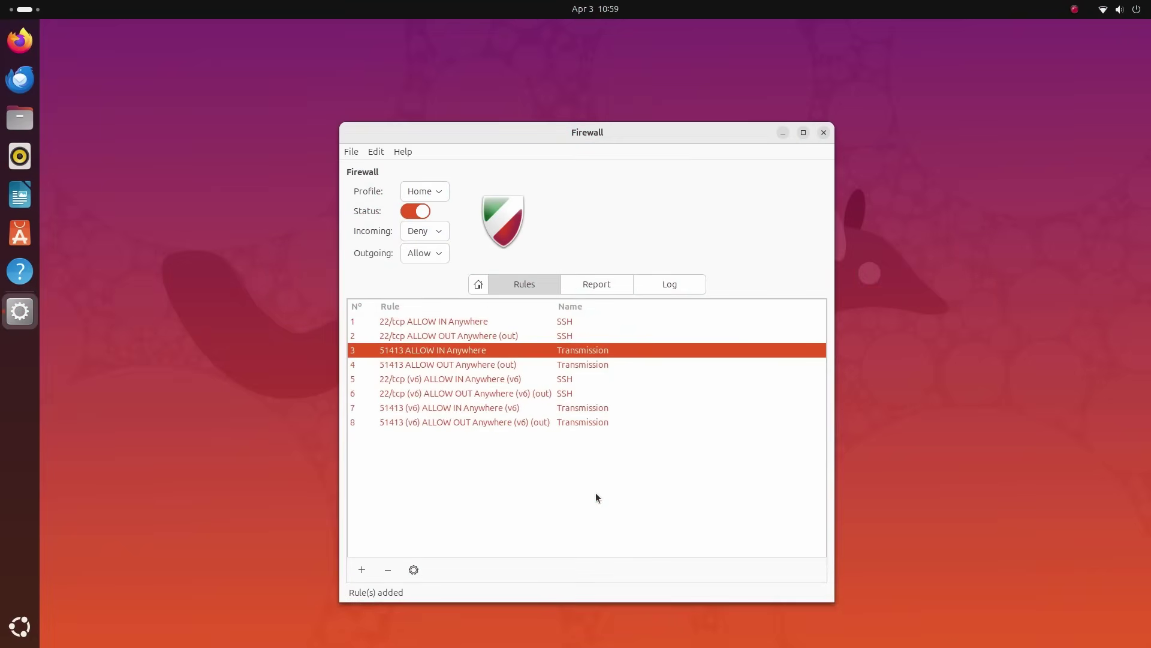
In an enlarged, centred terminal, run sudo ufw status and mark the word active
{"action": "key", "text": "ctrl+alt+t"}
{"action": "key", "text": "ctrl+plus"}
{"action": "key", "text": "ctrl+plus"}
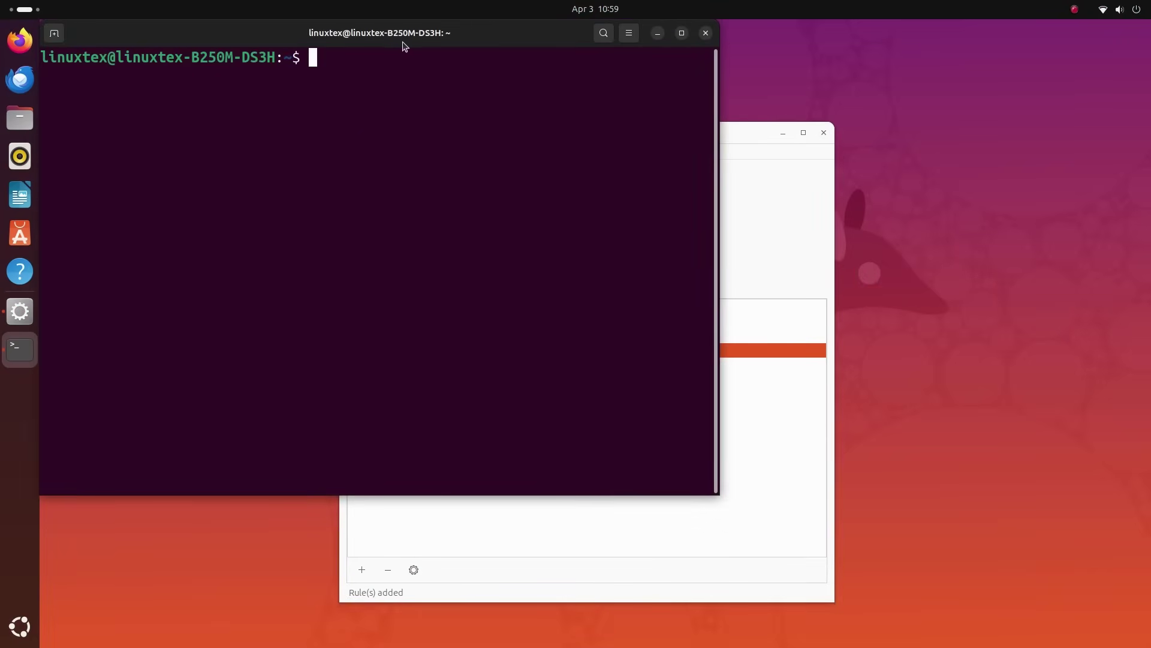
{"action": "left_click_drag", "start_coordinate": [404, 44], "coordinate": [548, 77]}
{"action": "type", "text": "sudo ufw status"}
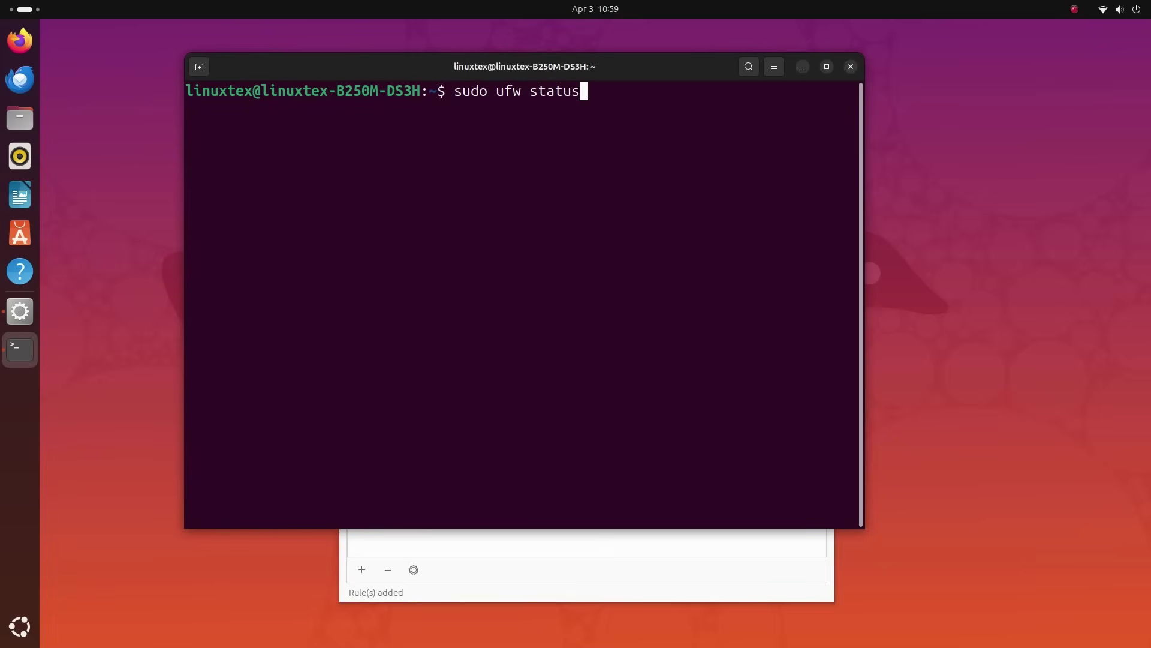
{"action": "key", "text": "Return"}
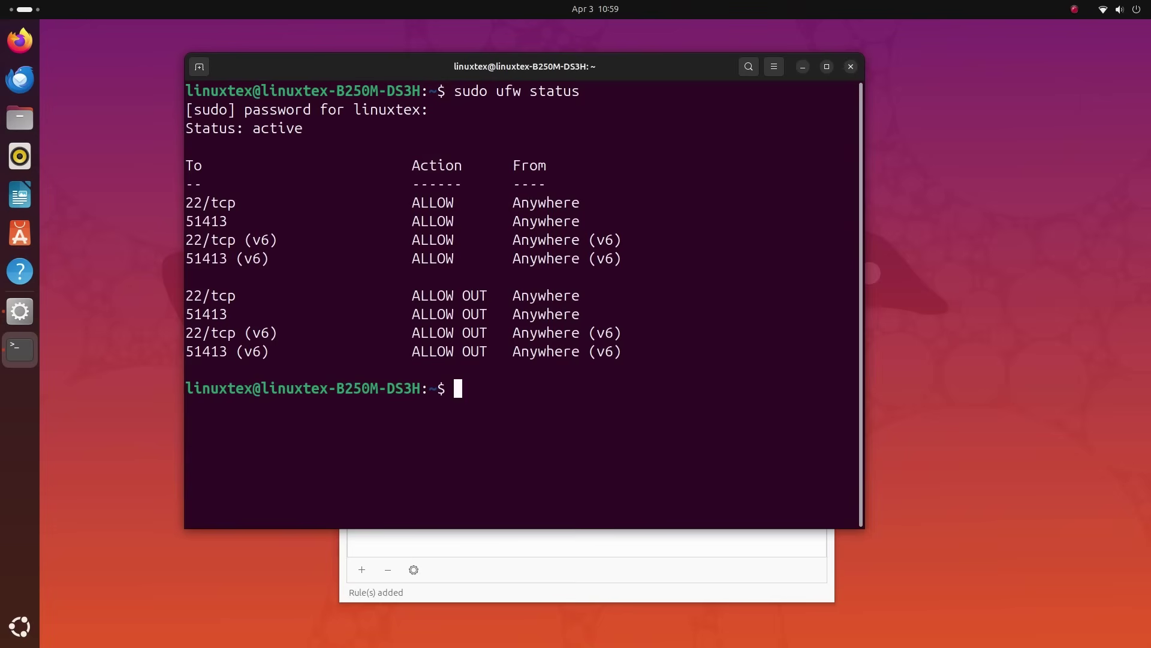
{"action": "double_click", "coordinate": [277, 128]}
Run sudo ufw disable, recheck the status, then run sudo ufw enable
{"action": "type", "text": "sudo ufw disable"}
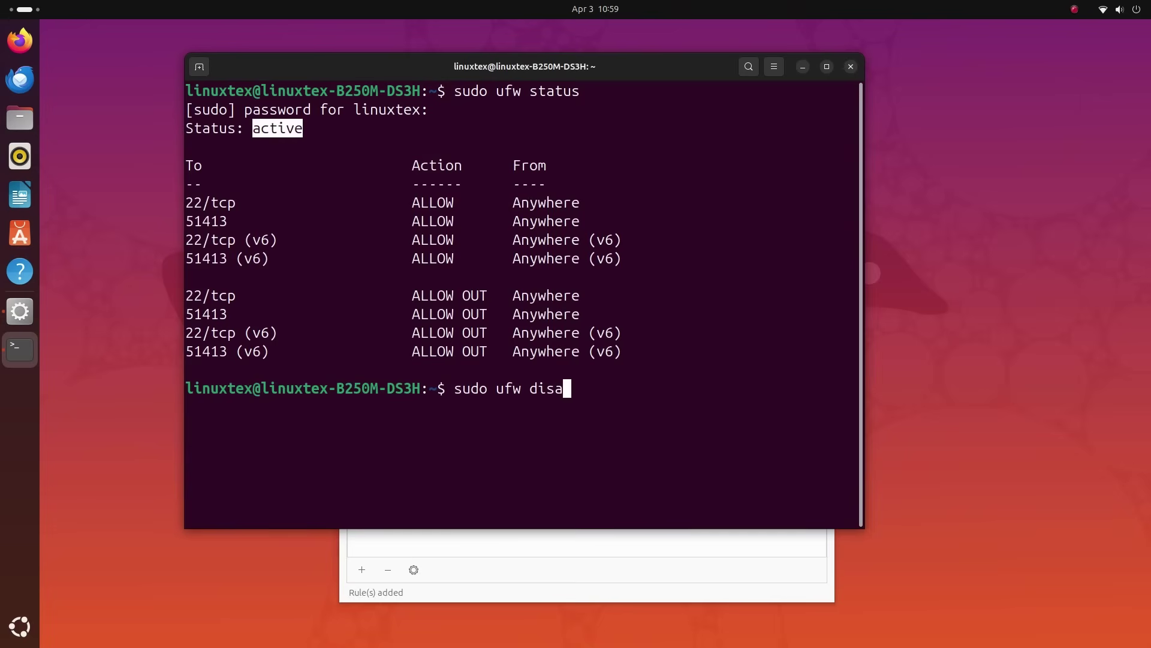
{"action": "key", "text": "Return"}
{"action": "key", "text": "Up"}
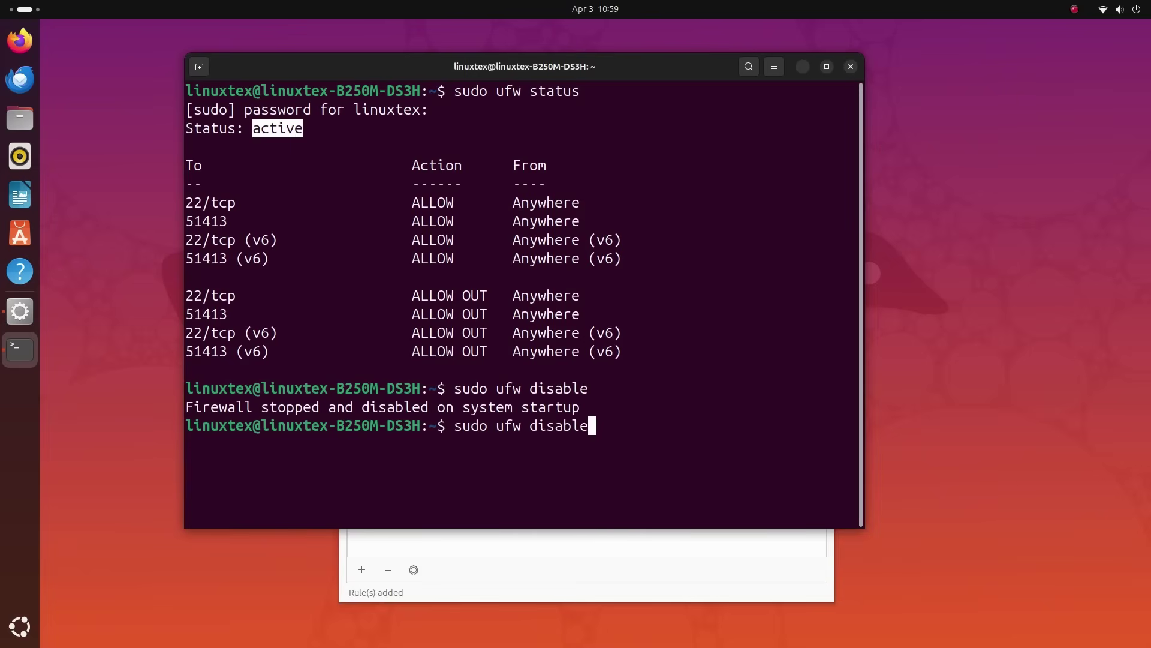
{"action": "key", "text": "Up"}
{"action": "key", "text": "Return"}
{"action": "left_click", "coordinate": [312, 445]}
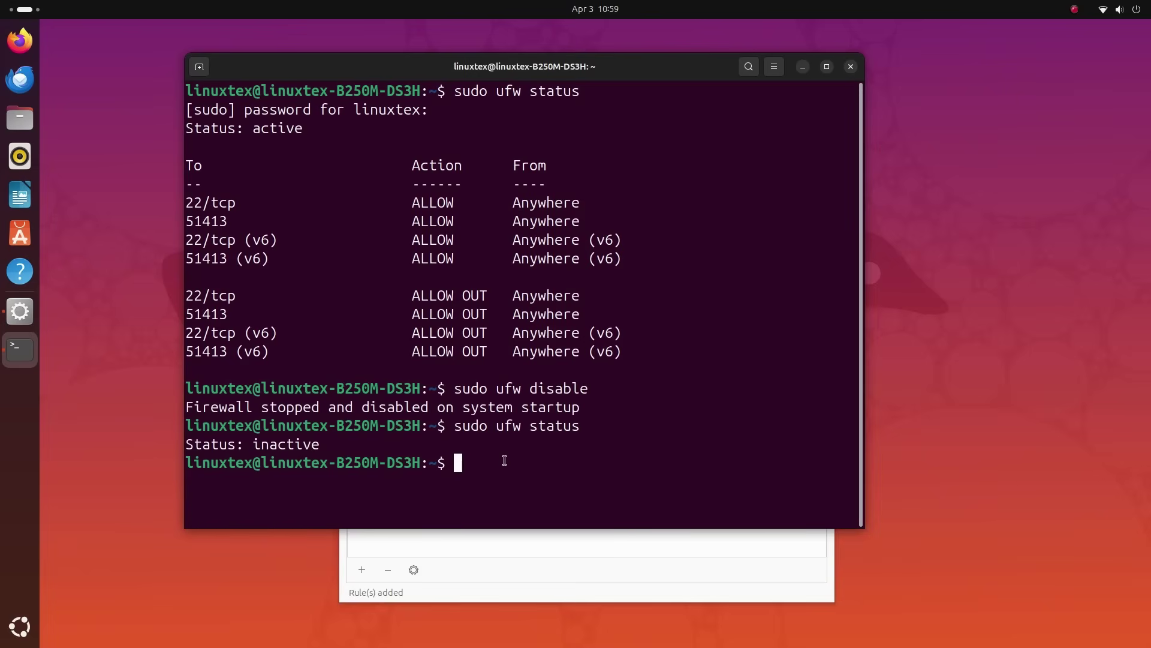
{"action": "key", "text": "Up"}
{"action": "key", "text": "Return"}
{"action": "type", "text": "sudo ufw enable"}
{"action": "key", "text": "Return"}
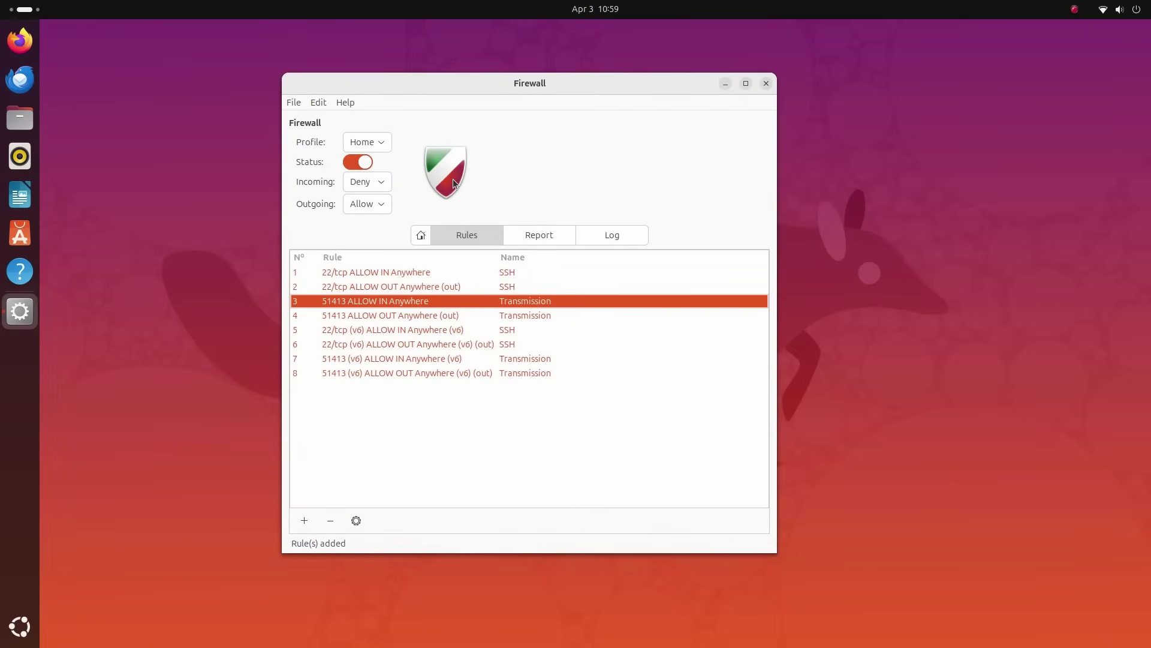
View the listening-ports report, select its fifth and sixth entries, then show the firewall log
{"action": "left_click", "coordinate": [549, 236]}
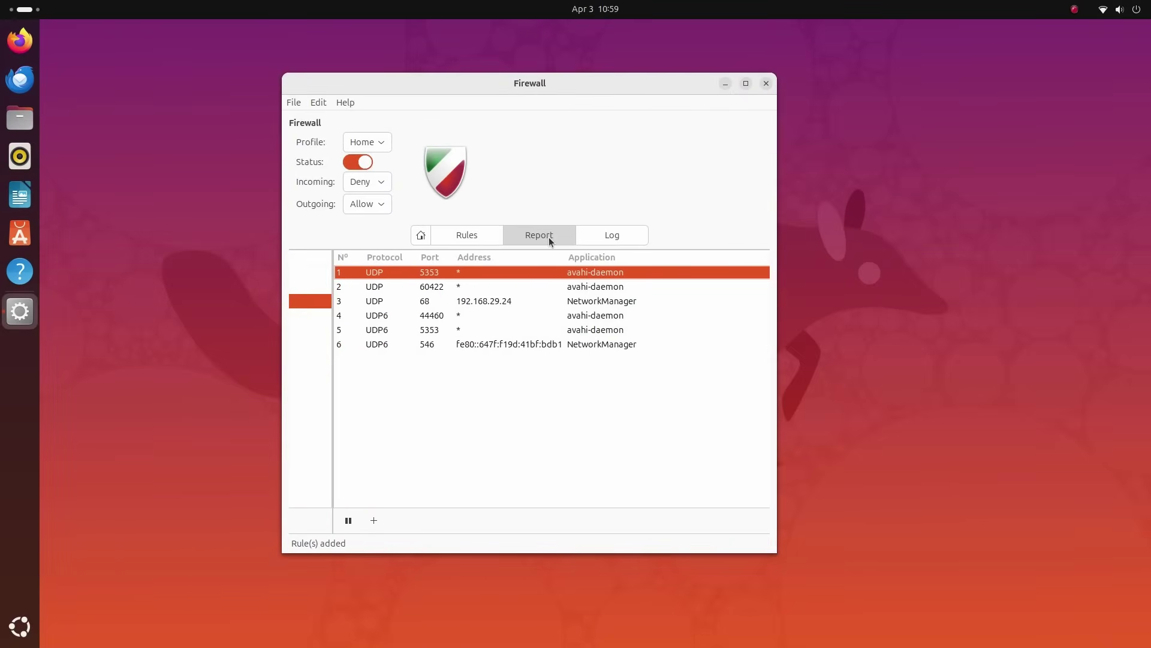
{"action": "left_click", "coordinate": [560, 343]}
{"action": "left_click", "coordinate": [560, 330]}
{"action": "left_click", "coordinate": [616, 235]}
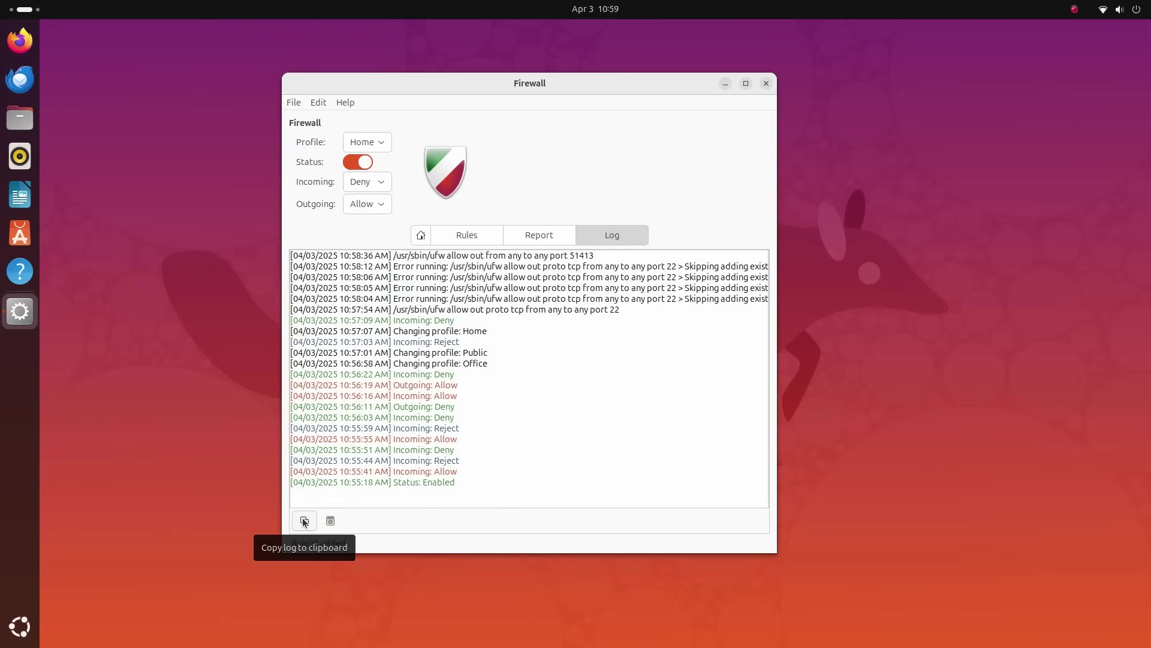
{"action": "left_click", "coordinate": [421, 234]}
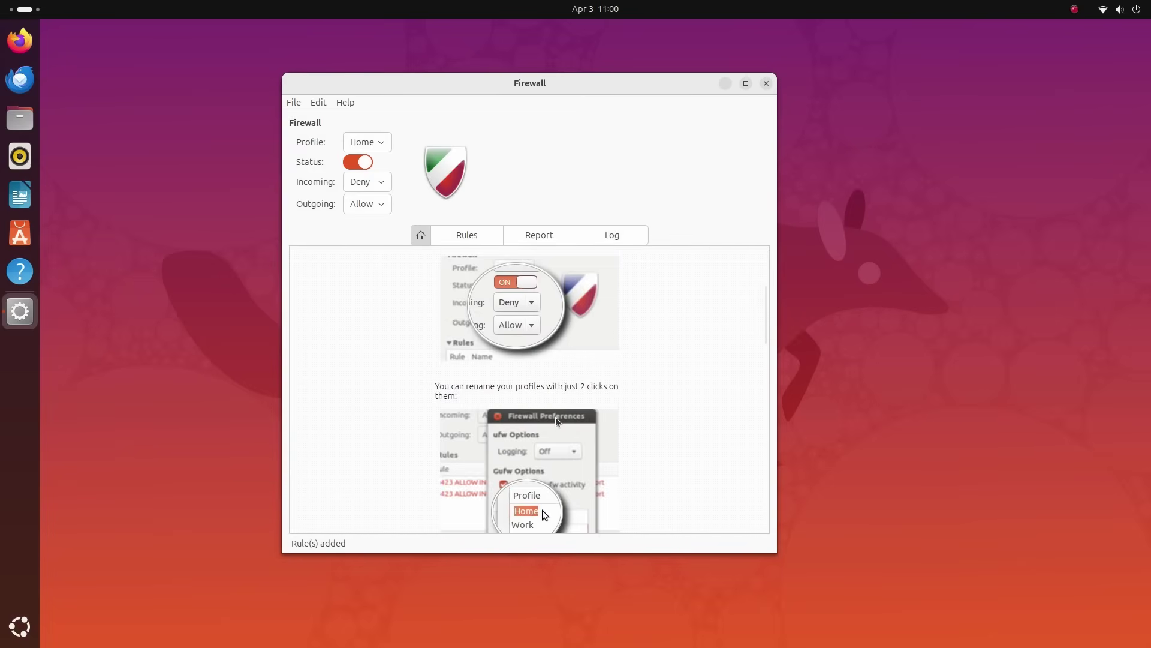
{"action": "scroll", "coordinate": [555, 416], "scroll_direction": "down", "scroll_amount": 5}
{"action": "scroll", "coordinate": [543, 366], "scroll_direction": "down", "scroll_amount": 4}
{"action": "scroll", "coordinate": [501, 387], "scroll_direction": "down", "scroll_amount": 5}
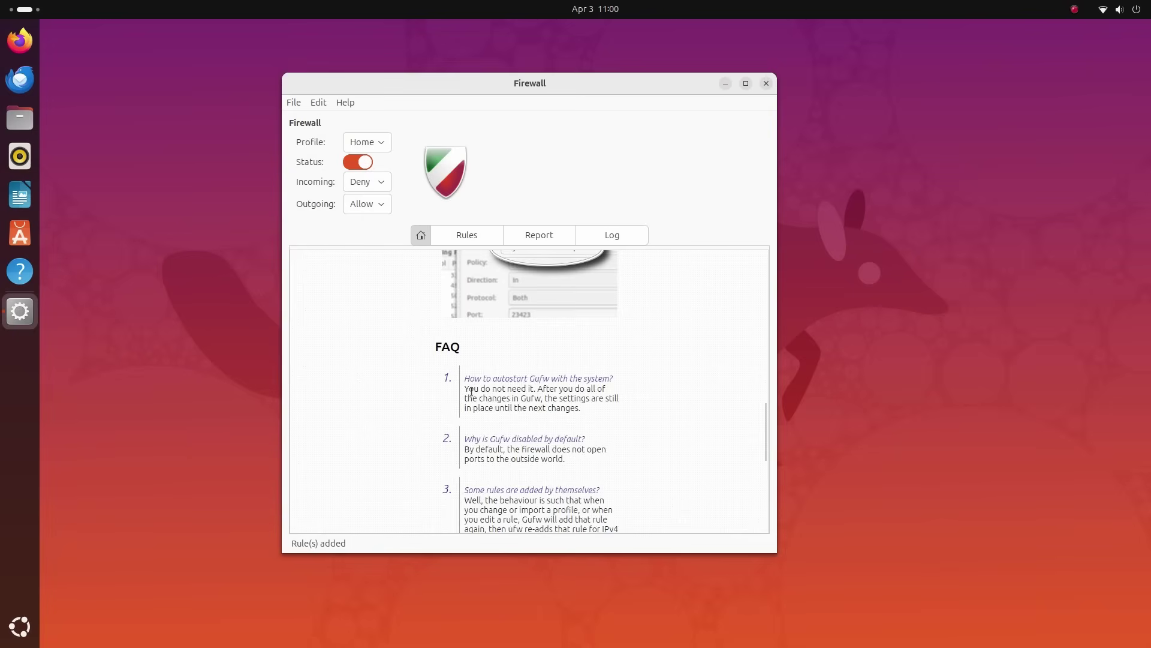
{"action": "left_click_drag", "start_coordinate": [469, 390], "coordinate": [543, 389]}
{"action": "scroll", "coordinate": [563, 422], "scroll_direction": "down", "scroll_amount": 3}
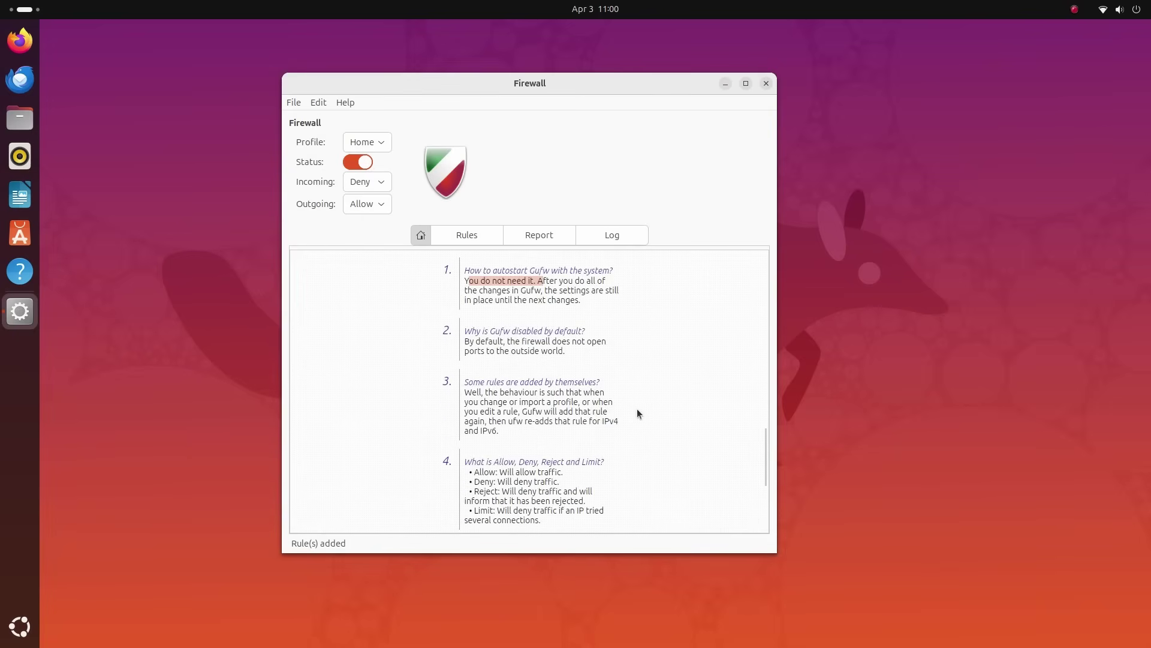
{"action": "scroll", "coordinate": [637, 413], "scroll_direction": "down", "scroll_amount": 3}
{"action": "triple_click", "coordinate": [525, 276]}
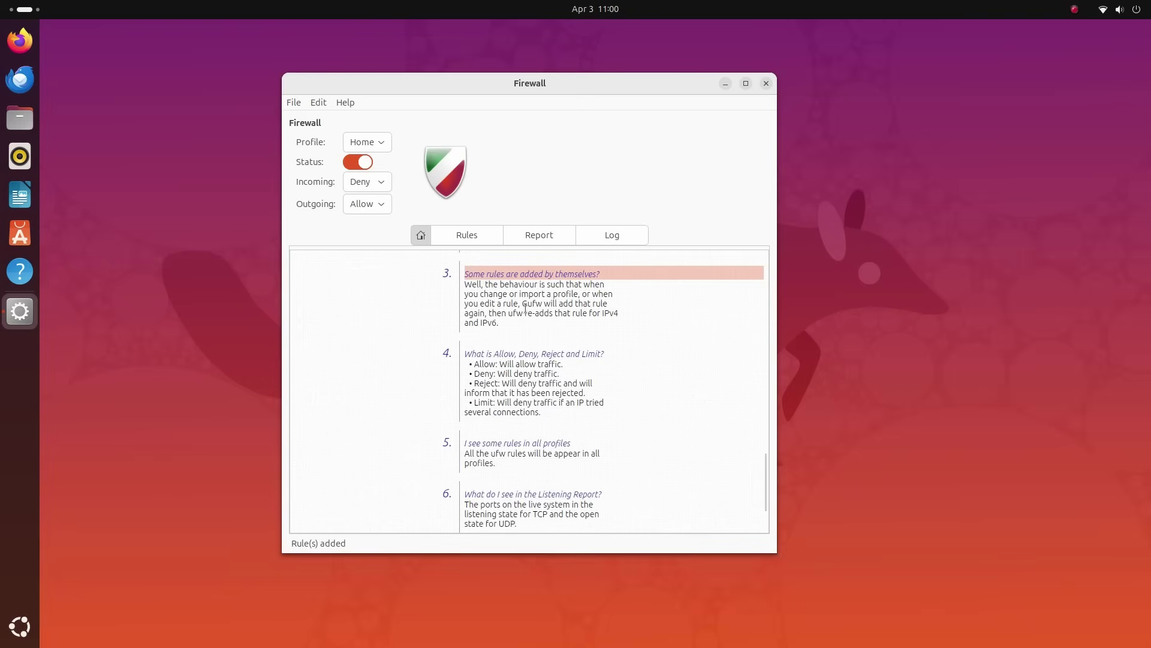
{"action": "scroll", "coordinate": [635, 418], "scroll_direction": "down", "scroll_amount": 2}
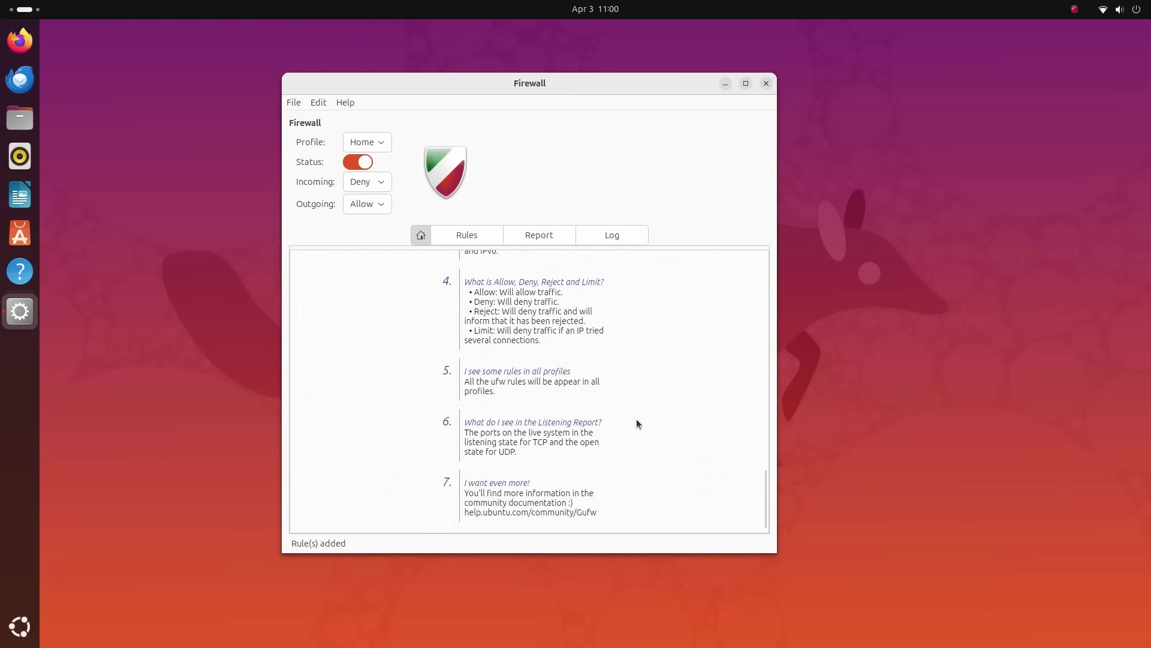
{"action": "triple_click", "coordinate": [506, 294]}
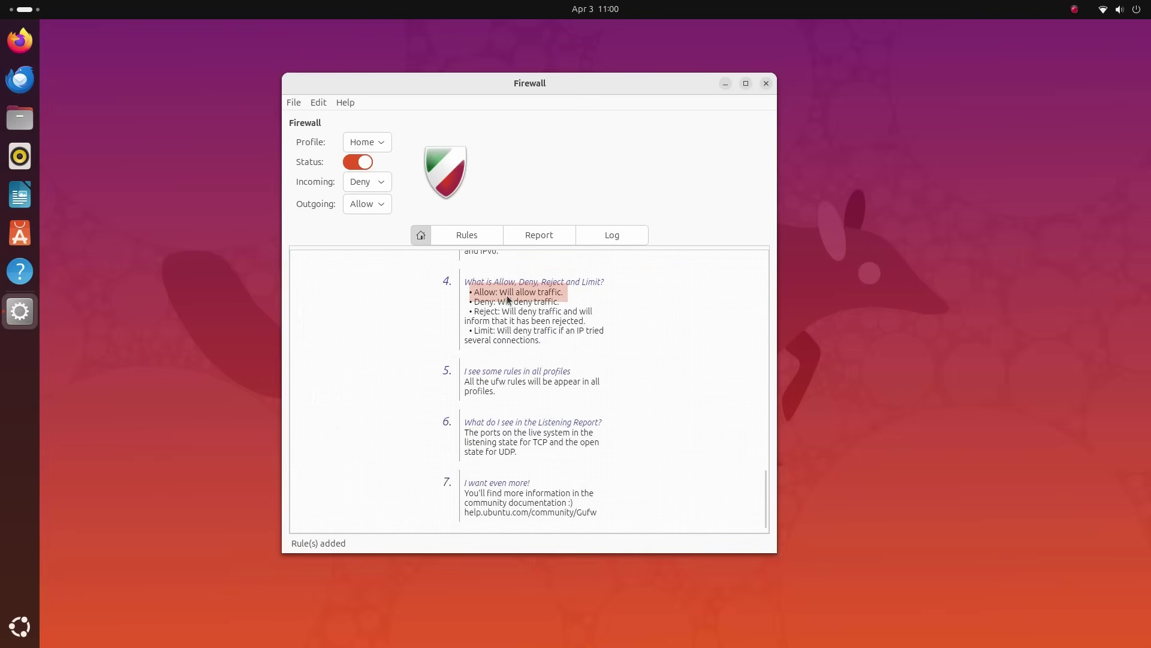
{"action": "triple_click", "coordinate": [557, 303]}
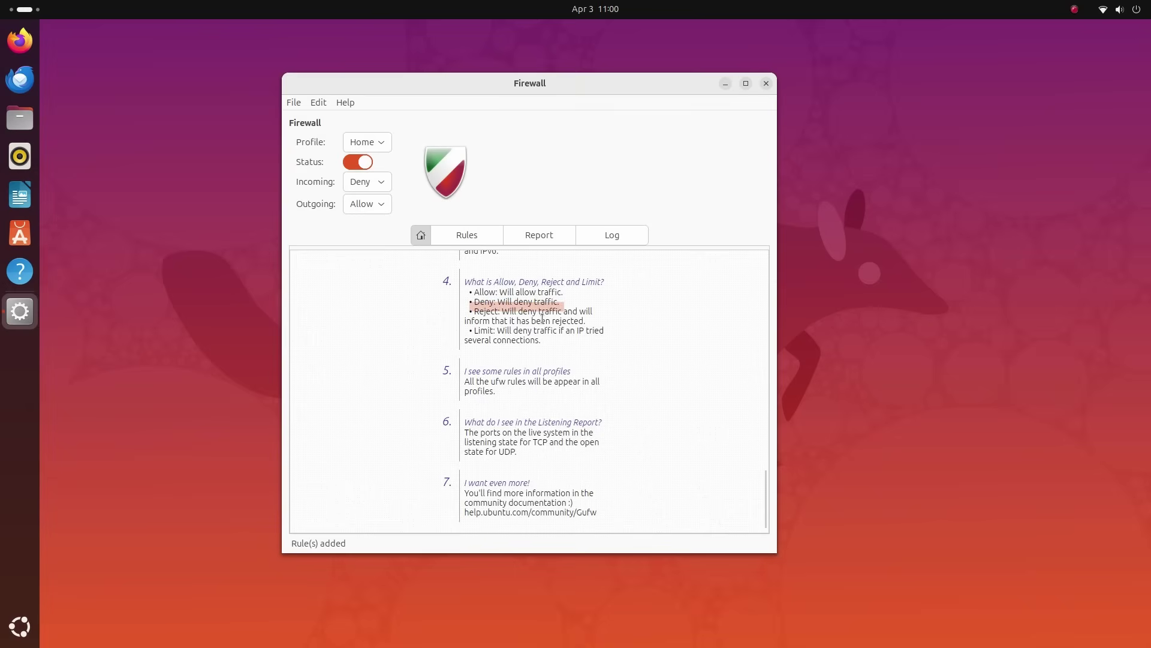
{"action": "left_click_drag", "start_coordinate": [473, 339], "coordinate": [549, 346]}
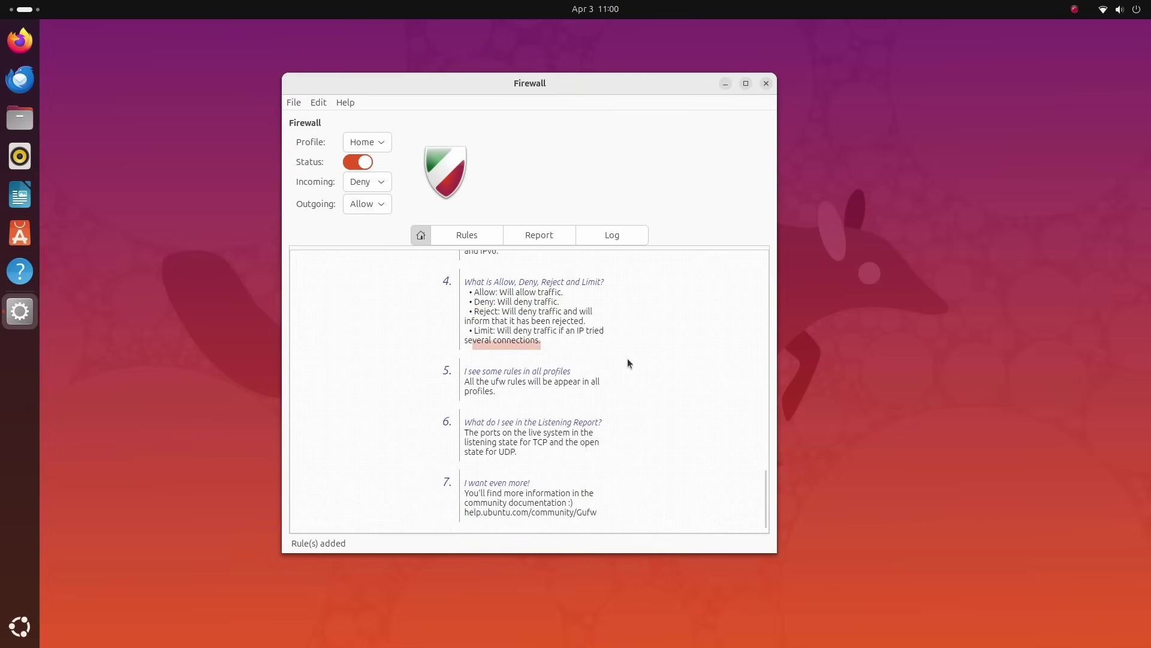
{"action": "scroll", "coordinate": [665, 397], "scroll_direction": "down", "scroll_amount": 1}
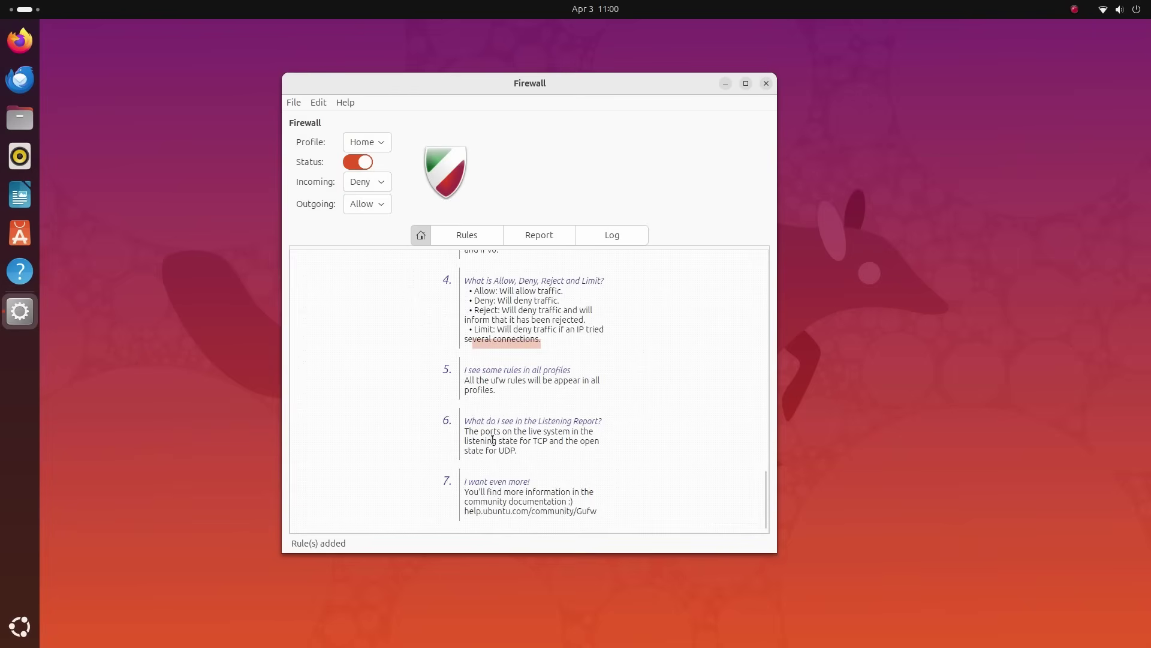
{"action": "left_click_drag", "start_coordinate": [482, 493], "coordinate": [598, 515]}
{"action": "left_click", "coordinate": [621, 514]}
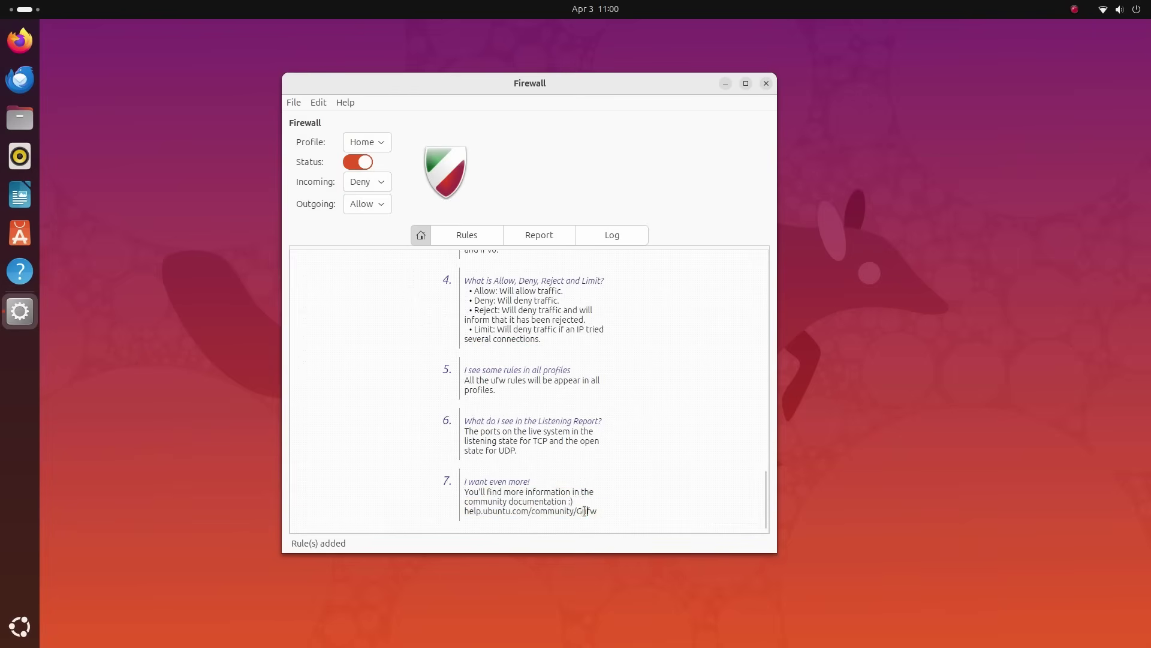
{"action": "scroll", "coordinate": [430, 345], "scroll_direction": "up", "scroll_amount": 5}
{"action": "scroll", "coordinate": [452, 258], "scroll_direction": "up", "scroll_amount": 6}
{"action": "scroll", "coordinate": [452, 258], "scroll_direction": "up", "scroll_amount": 5}
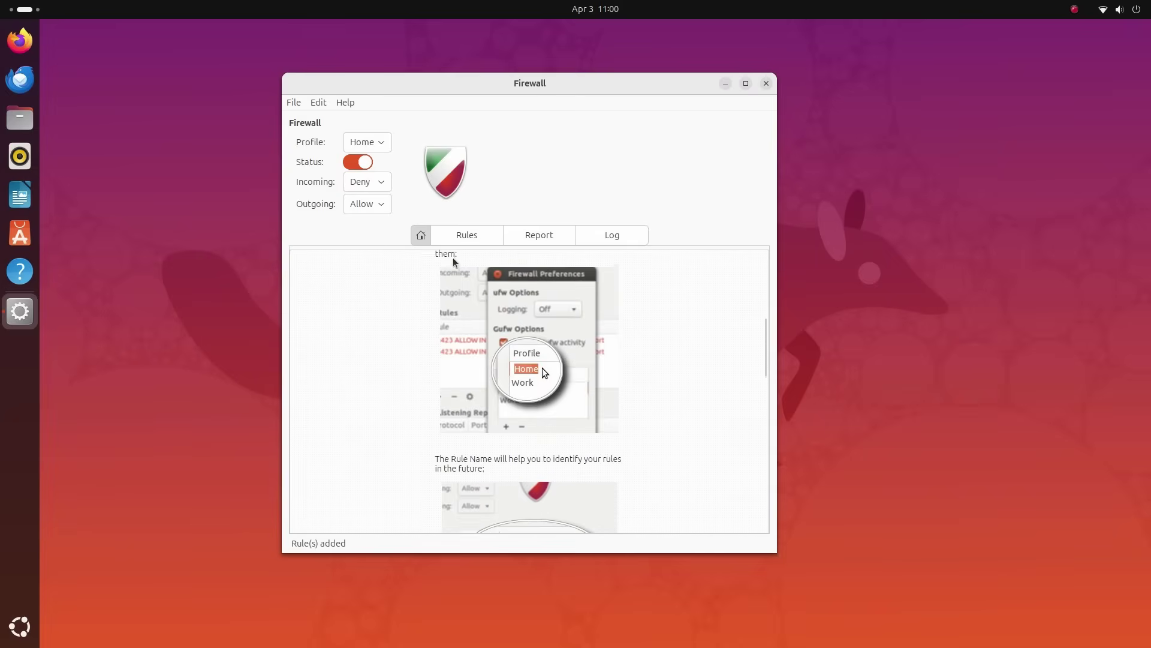
Show Gufw's About dialog to see its version, 24.04.0, from the Help menu
{"action": "left_click", "coordinate": [345, 102]}
{"action": "left_click", "coordinate": [358, 118]}
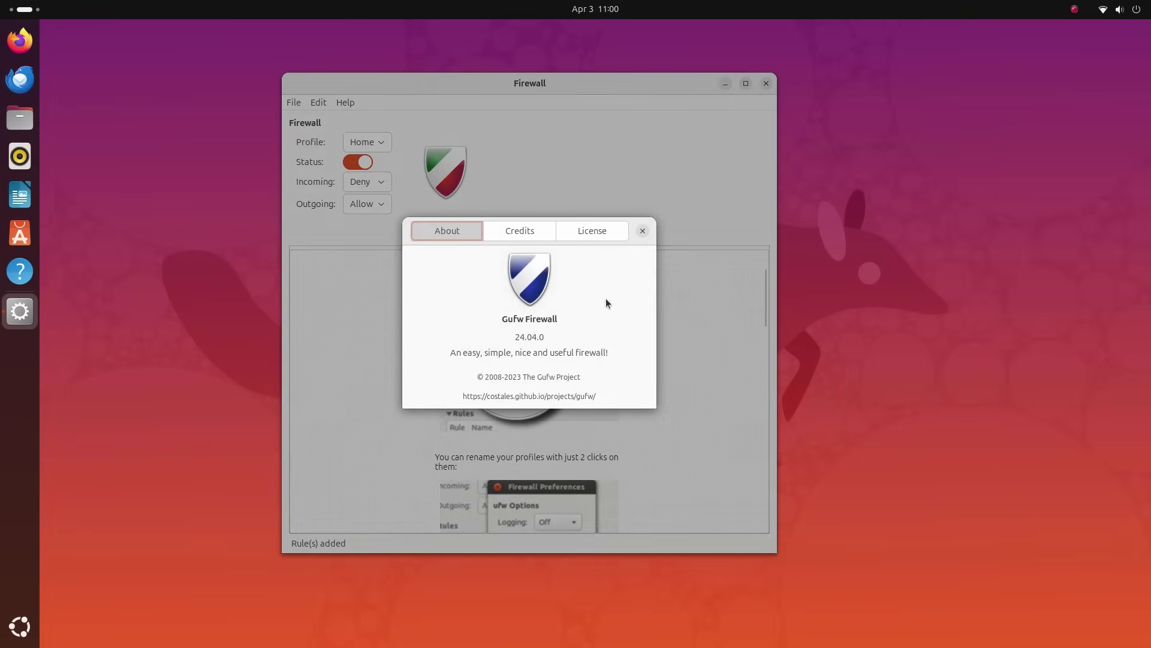